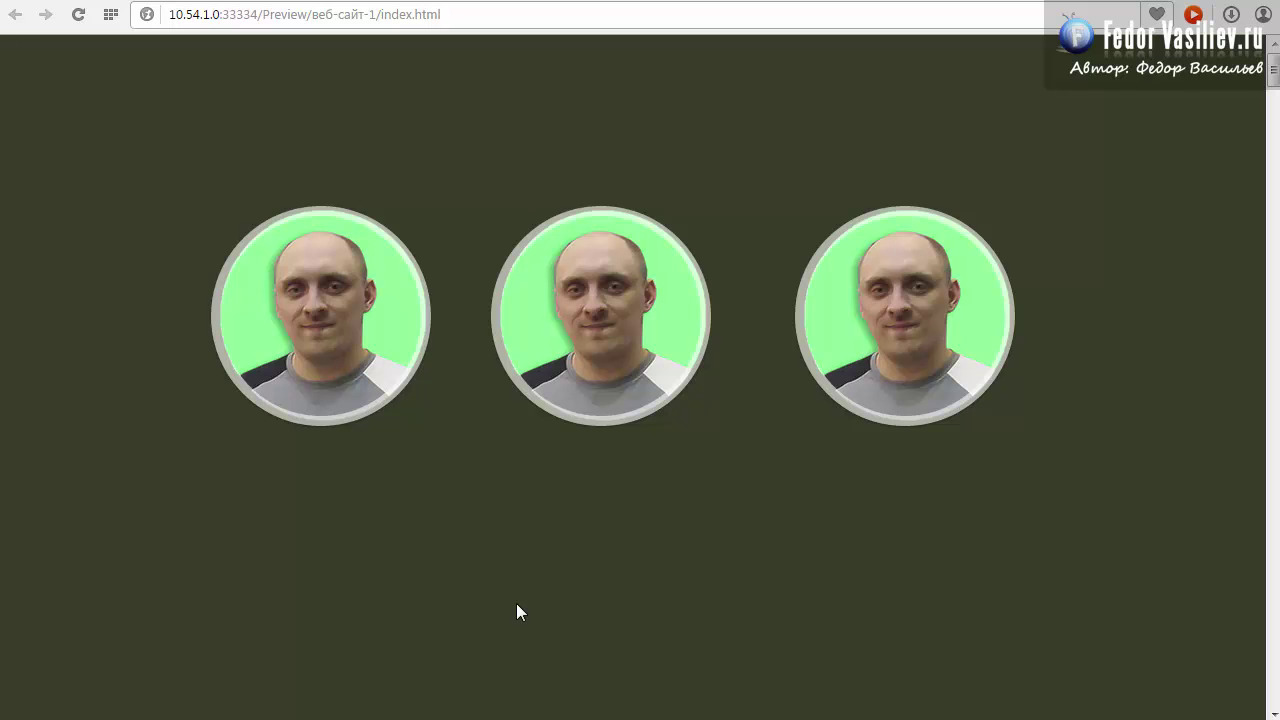
Step: Place the Circle Hover widget from the Musegain - Circle Hover library on the page and open its settings
mouse_move(903, 317)
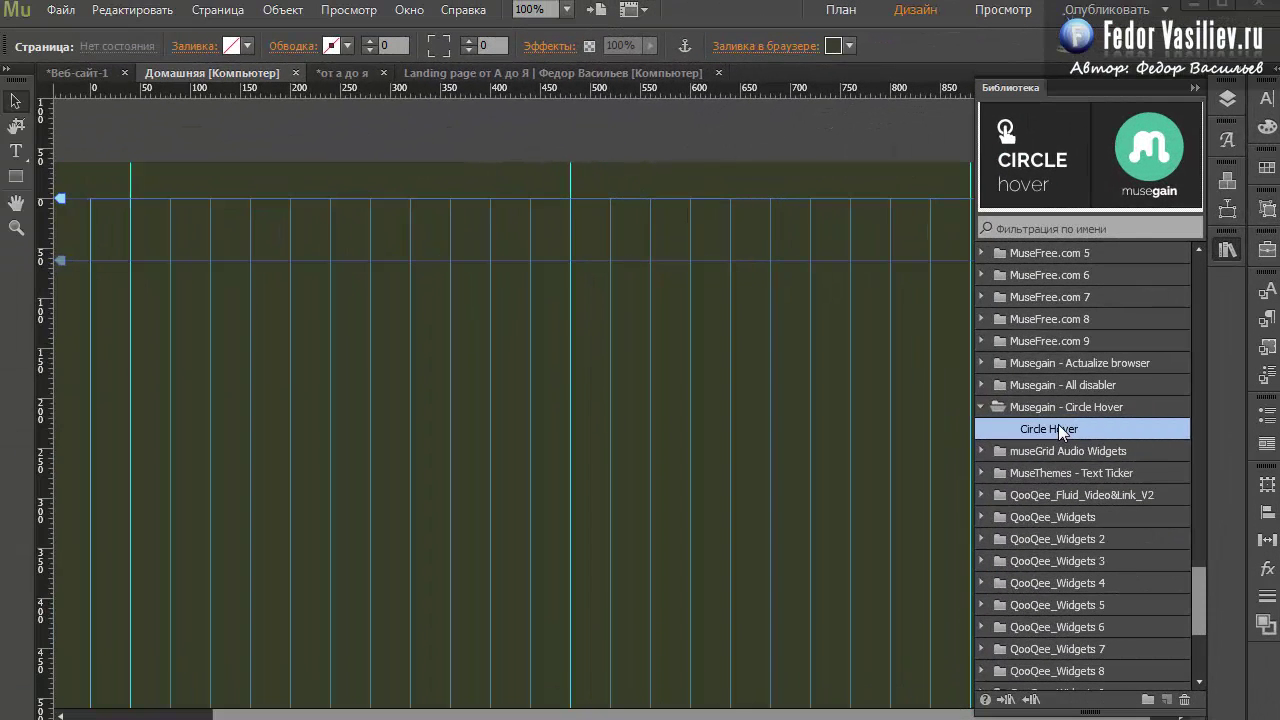
left_click_drag(1062, 430, 156, 285)
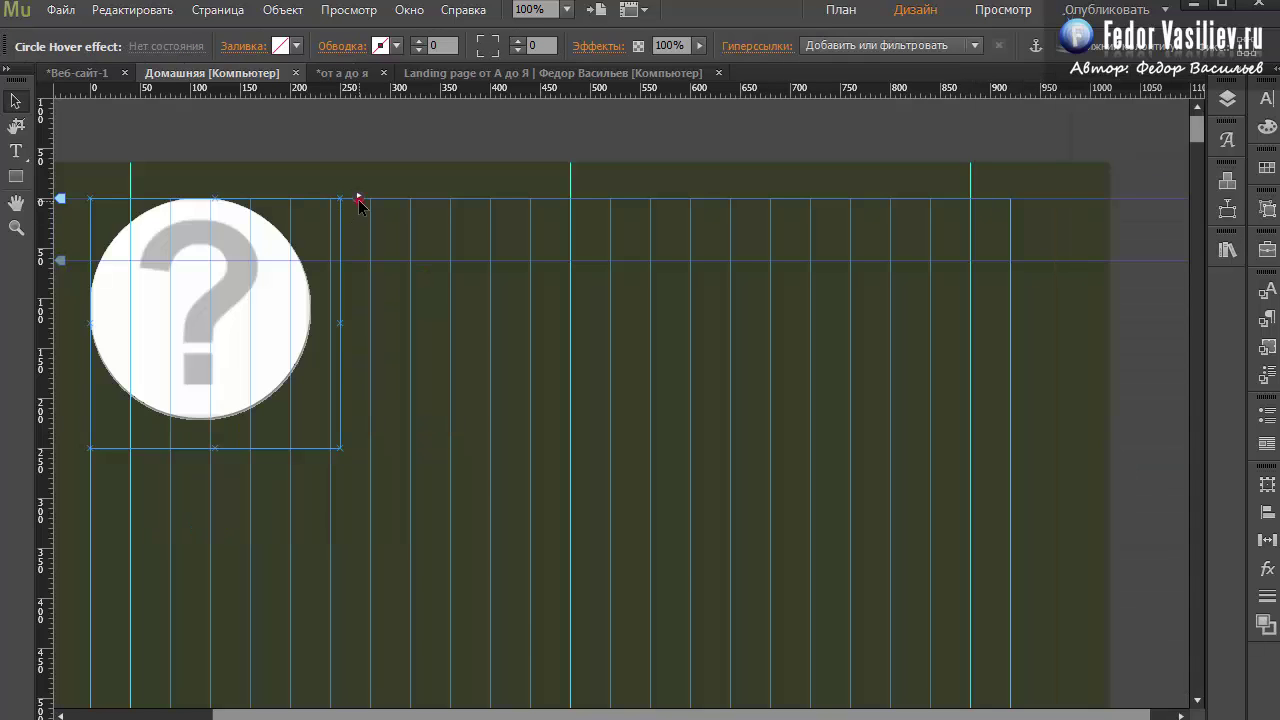
left_click(358, 200)
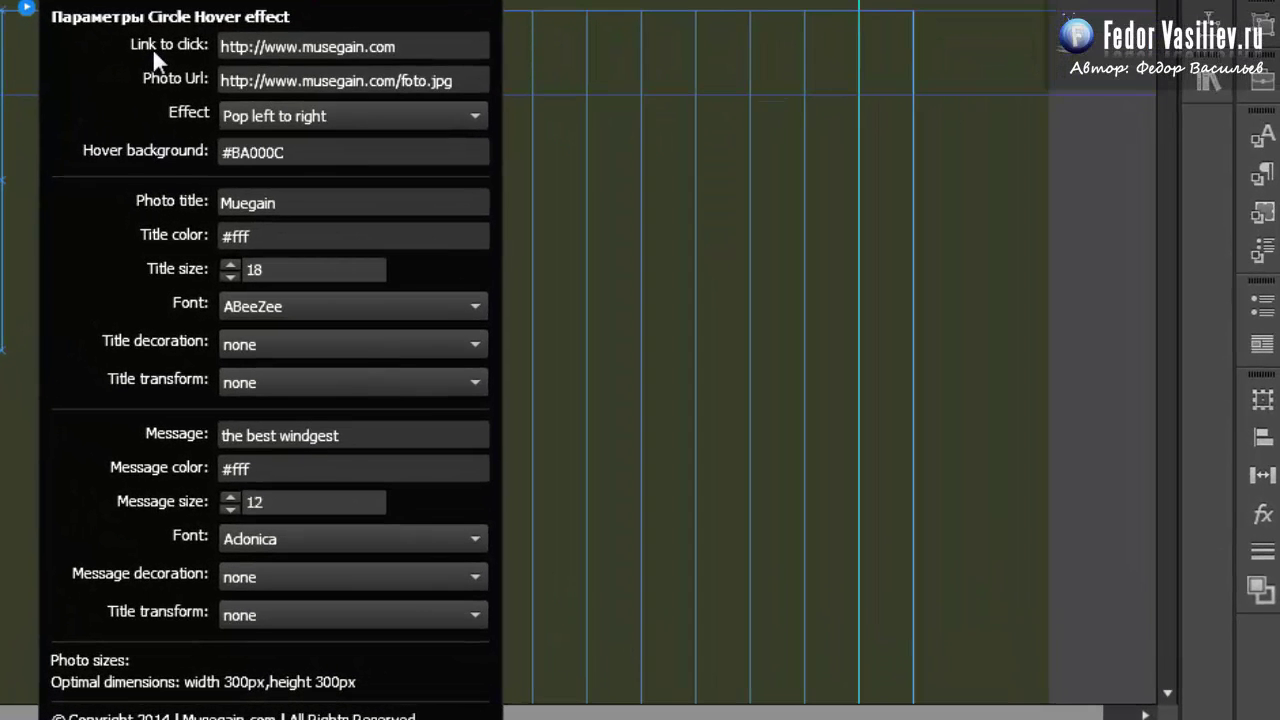
left_click(266, 44)
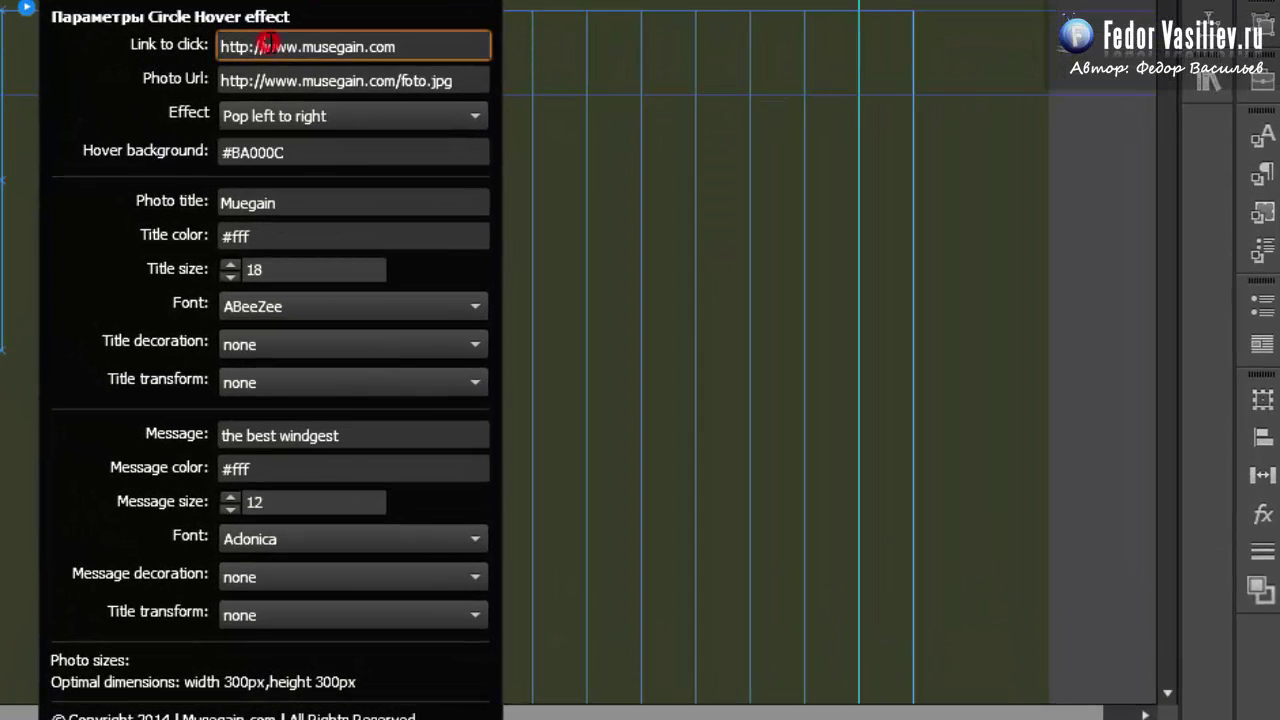
left_click_drag(417, 44, 217, 54)
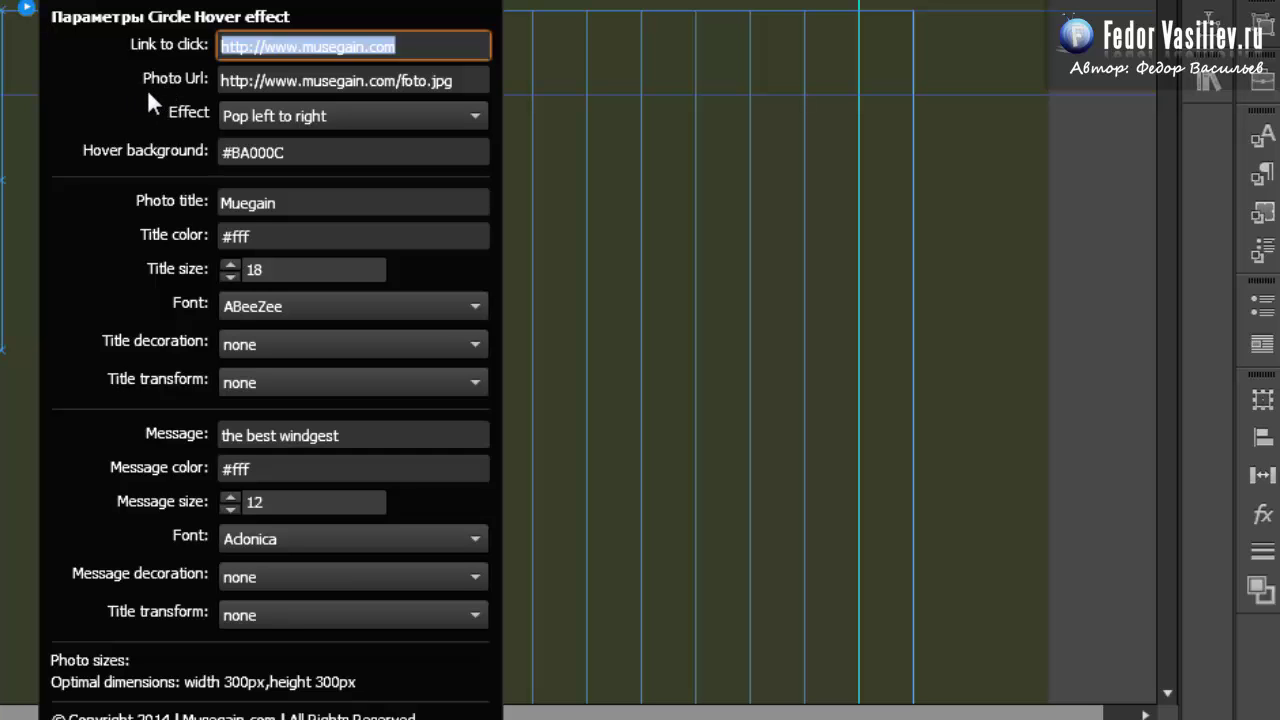
left_click(186, 84)
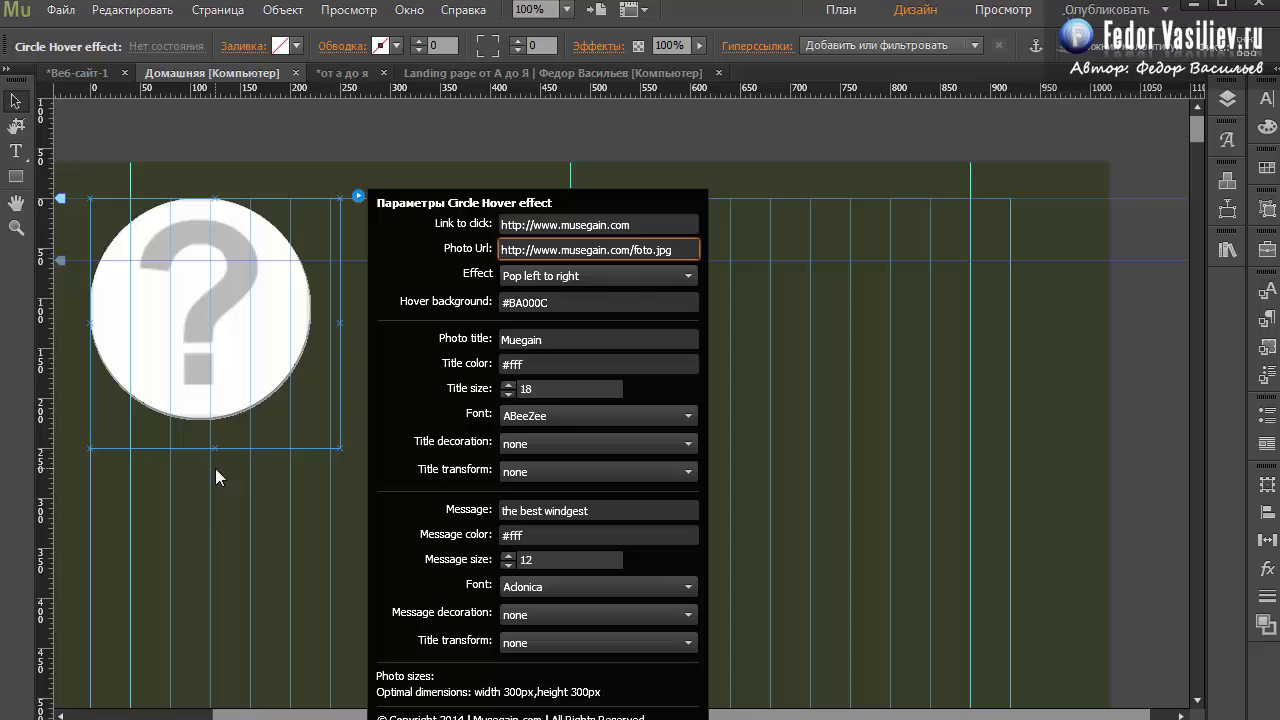
left_click(215, 468)
left_click(60, 10)
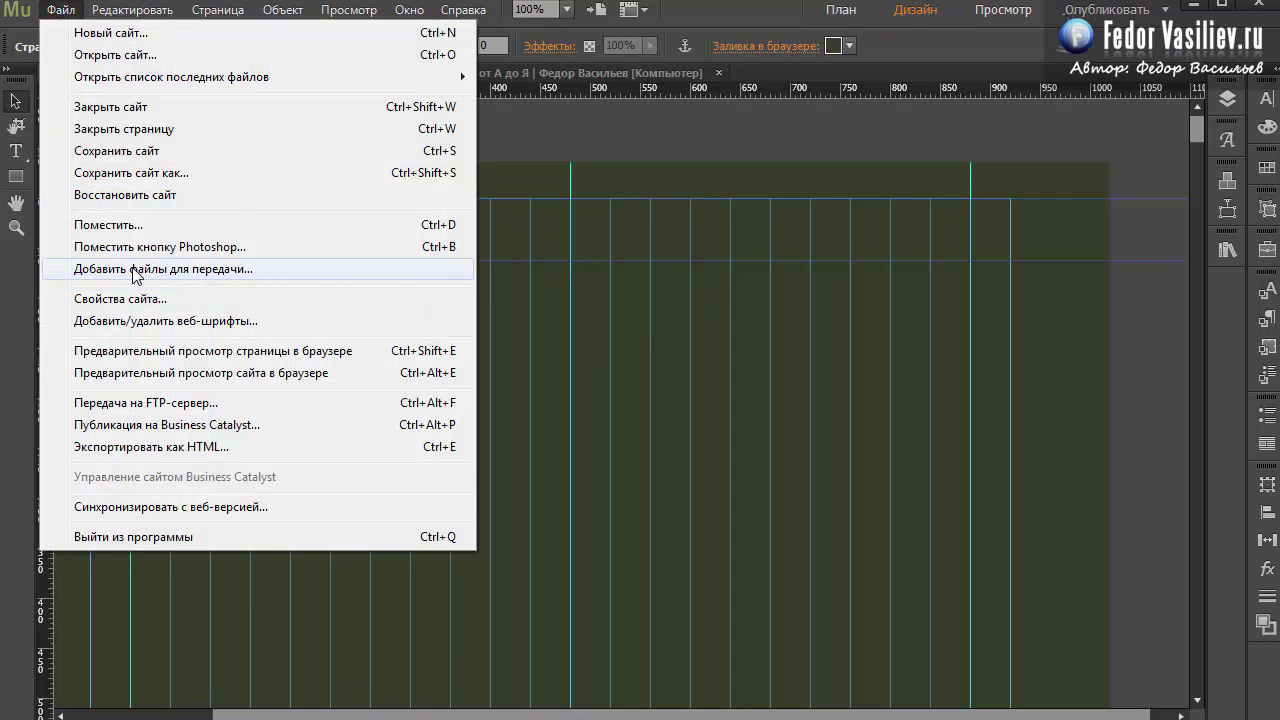
key("Escape")
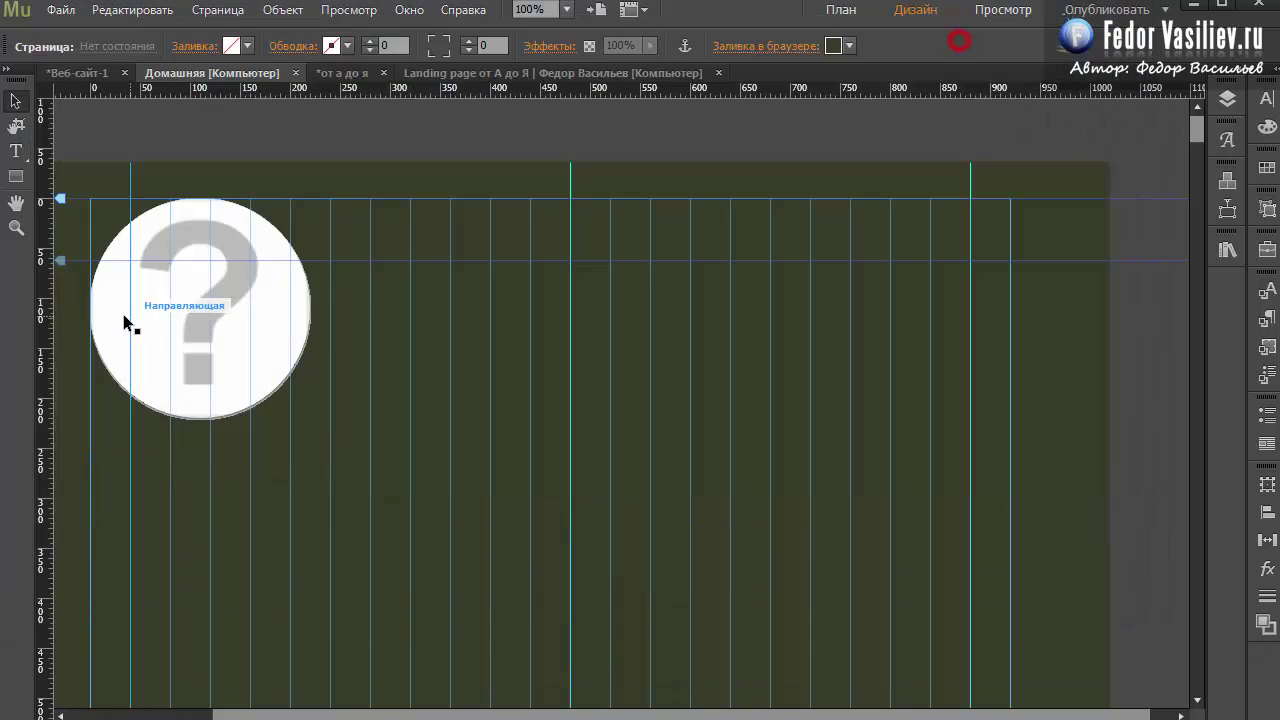
Step: Replace the Circle Hover widget's Photo Url with assets/6.png
left_click(251, 309)
left_click(358, 196)
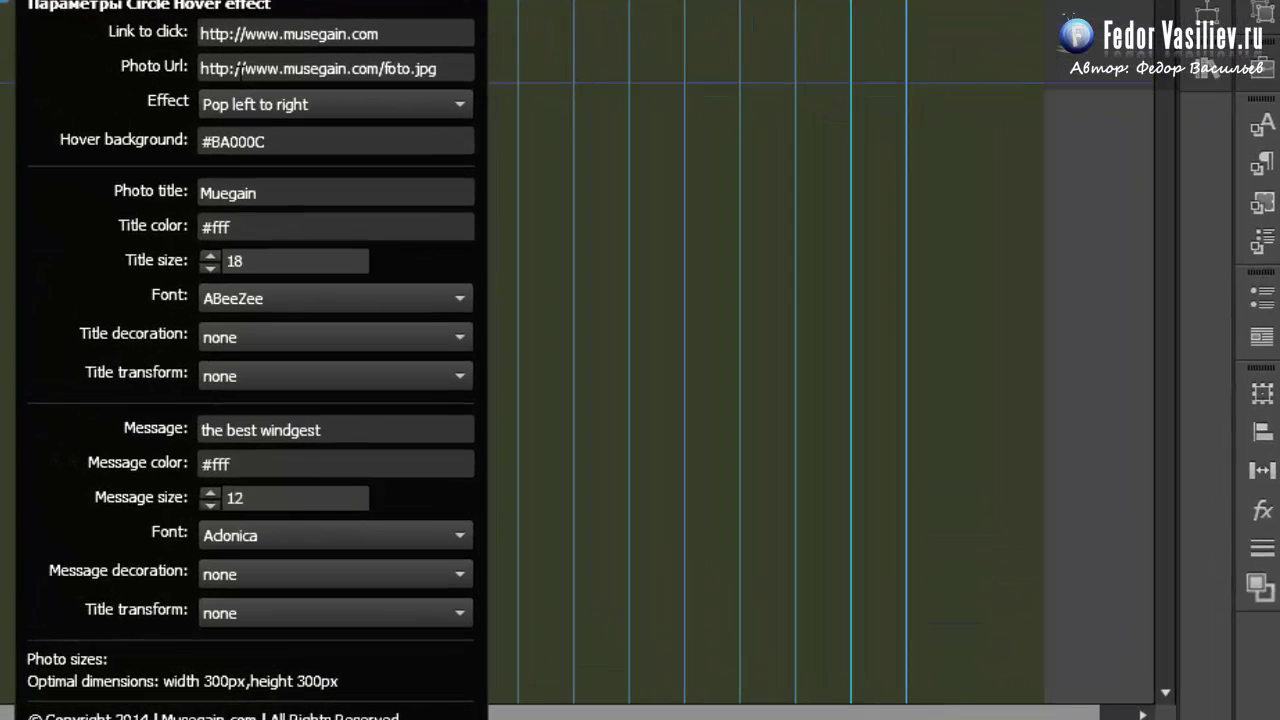
left_click(527, 250)
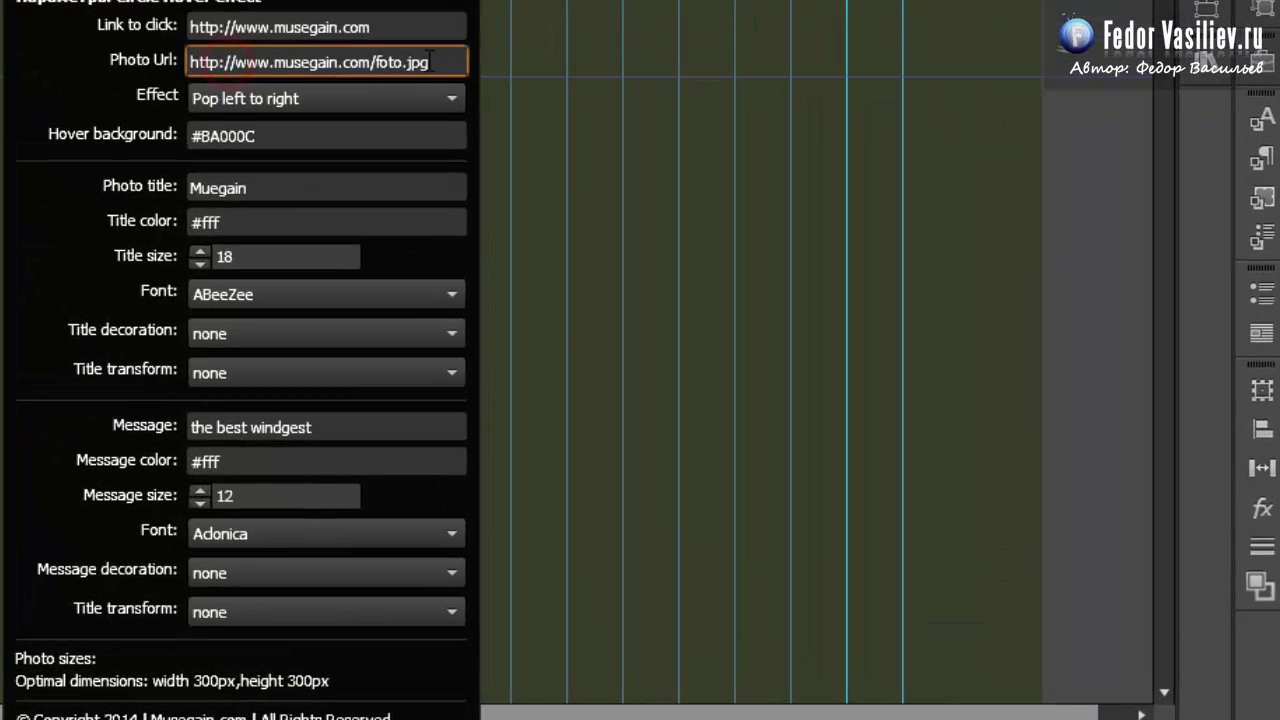
right_click(263, 56)
left_click(357, 132)
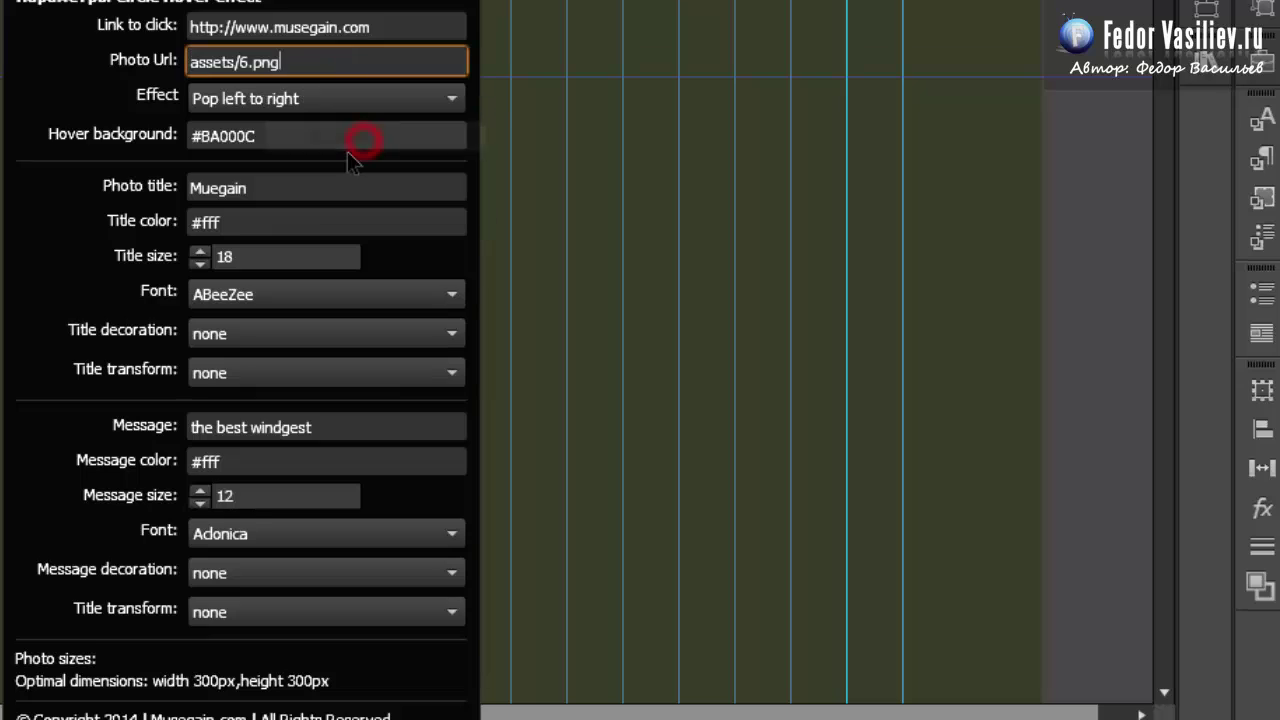
Step: Alternate the image number in the Photo Url between 5 and 6, ending on assets/6.png
double_click(240, 62)
type("5")
double_click(240, 62)
type("6")
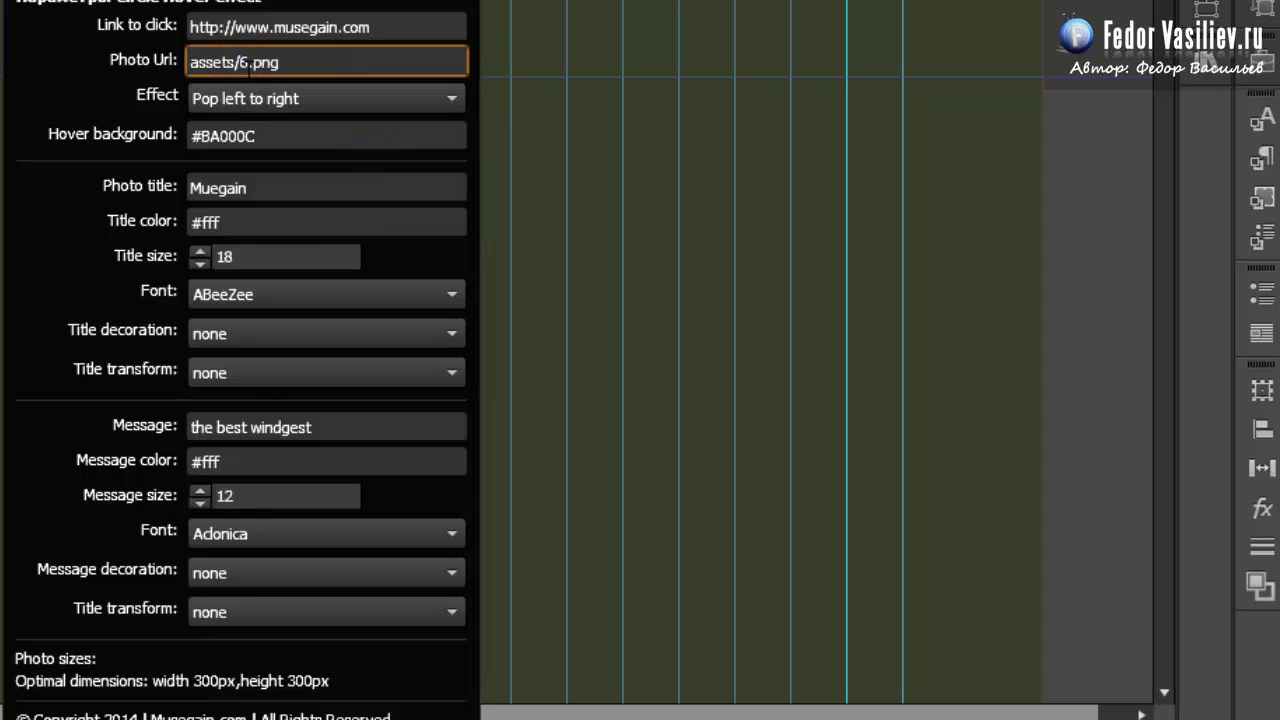
double_click(242, 62)
type("5")
double_click(241, 62)
type("6")
double_click(265, 62)
left_click(242, 63)
key("BackSpace")
type("5")
key("BackSpace")
type("6")
key("BackSpace")
type("5")
key("BackSpace")
type("6")
key("BackSpace")
type("5")
key("BackSpace")
type("6")
key("BackSpace")
type("6")
Step: Preview the page in the browser to check the widget's photo
left_click(540, 126)
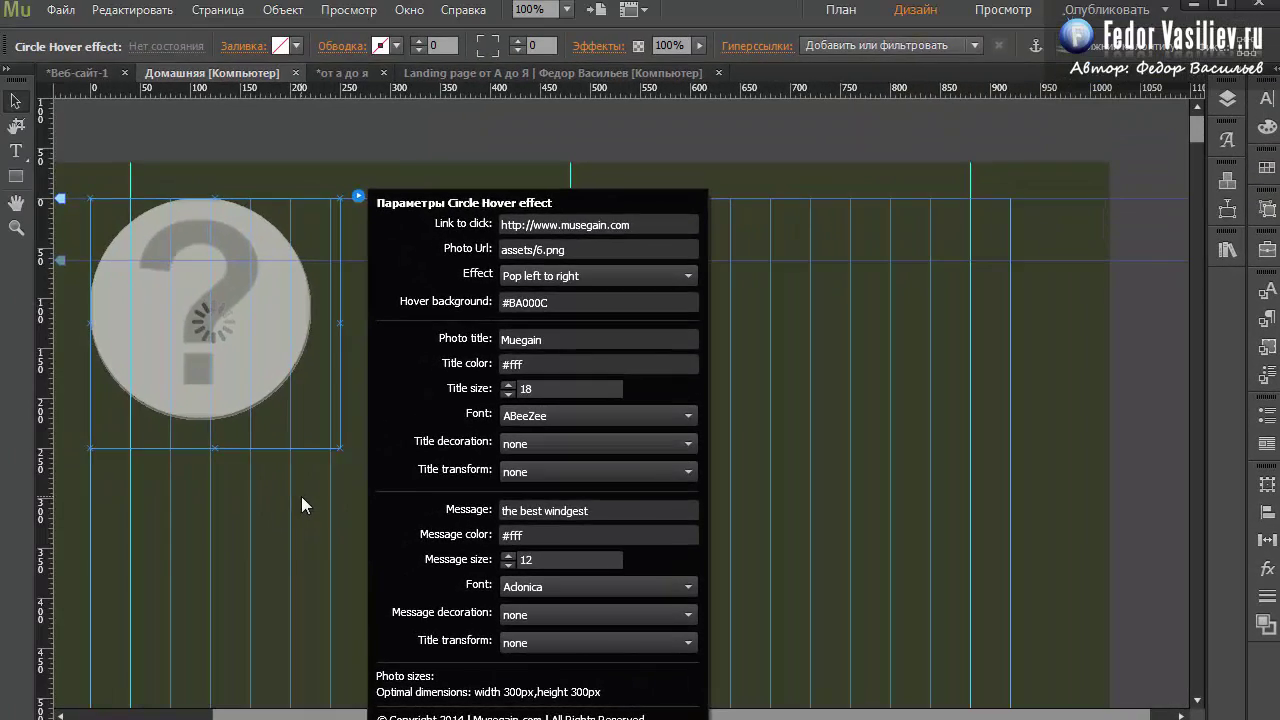
left_click(60, 10)
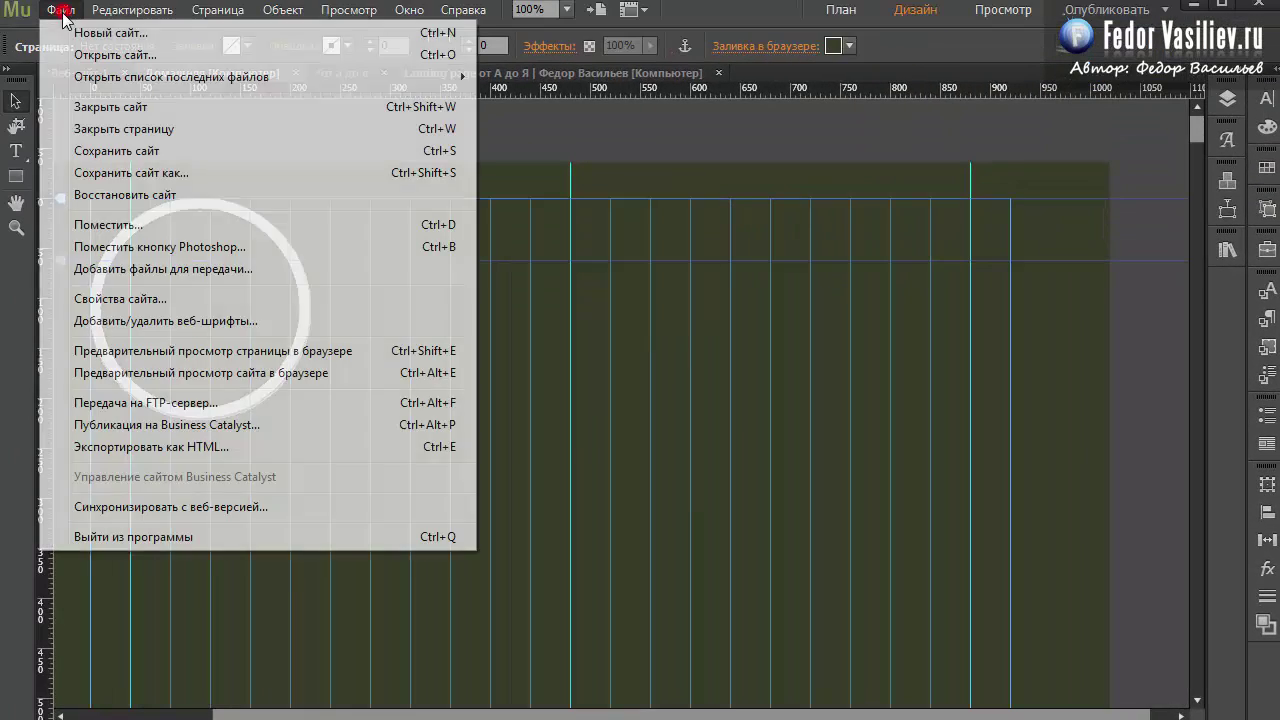
left_click(142, 351)
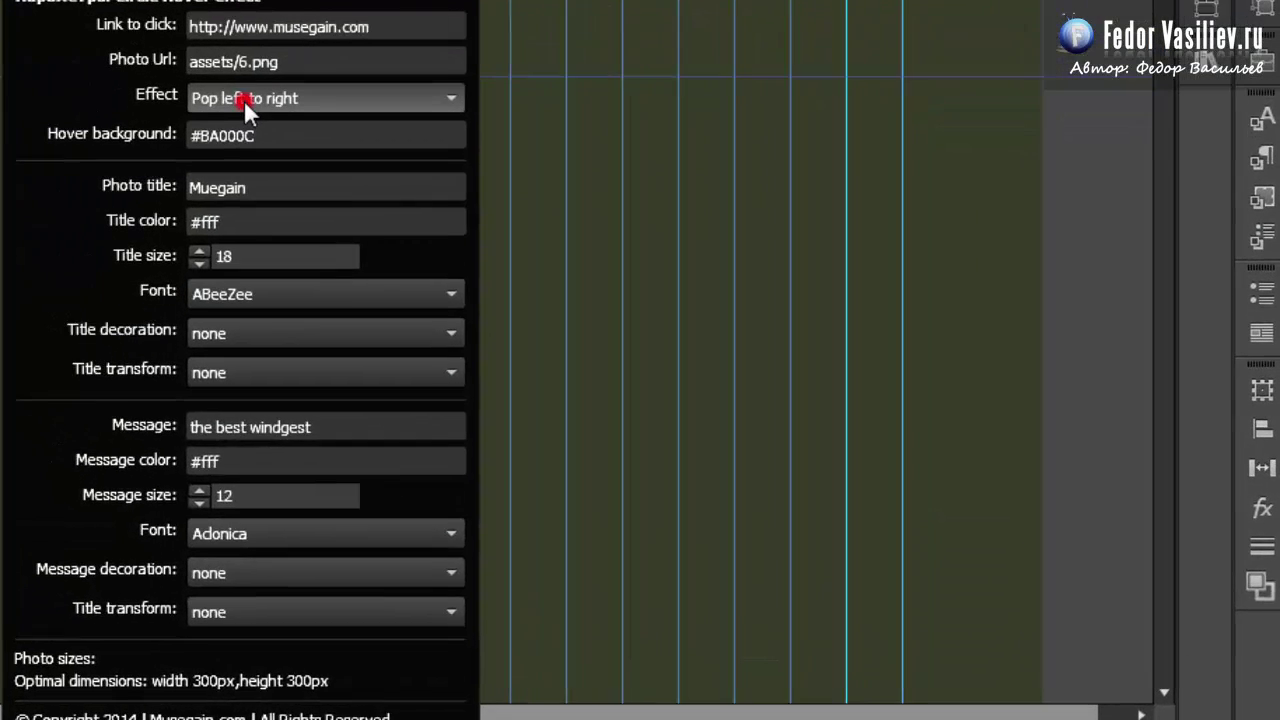
Step: Set the Circle Hover widget's Effect to Folk
left_click(534, 197)
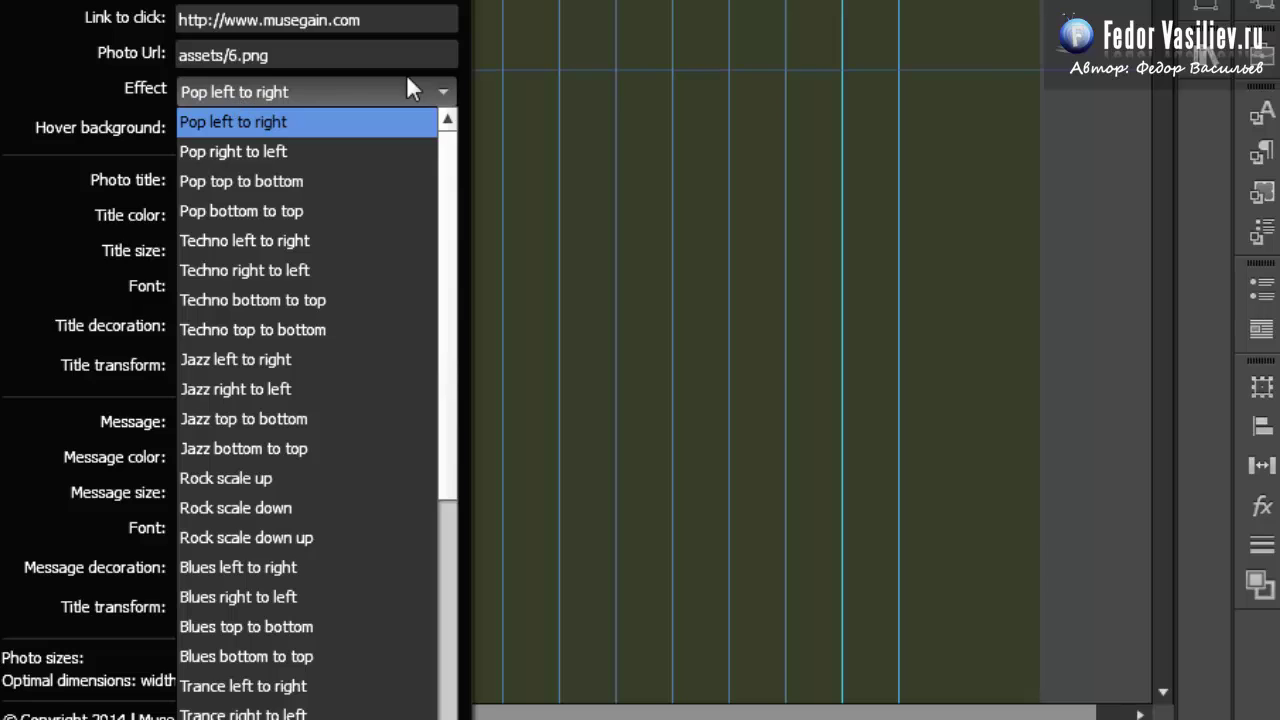
left_click_drag(450, 152, 452, 505)
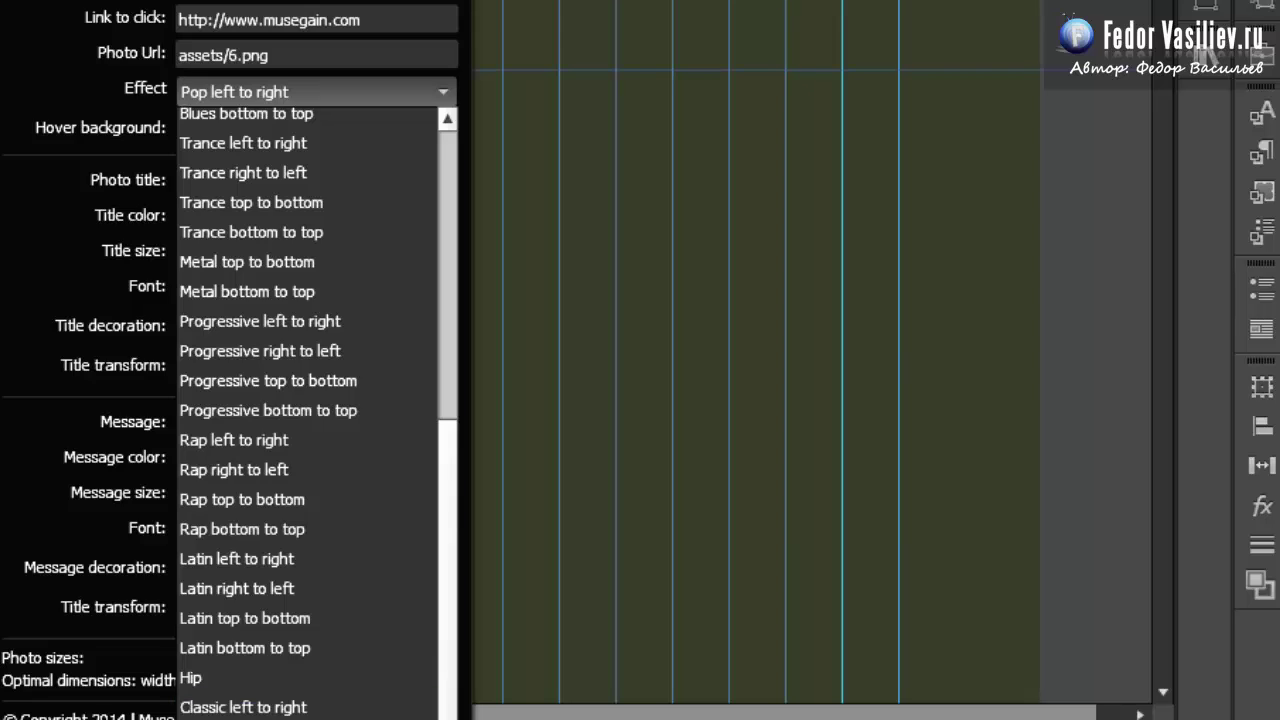
left_click(240, 719)
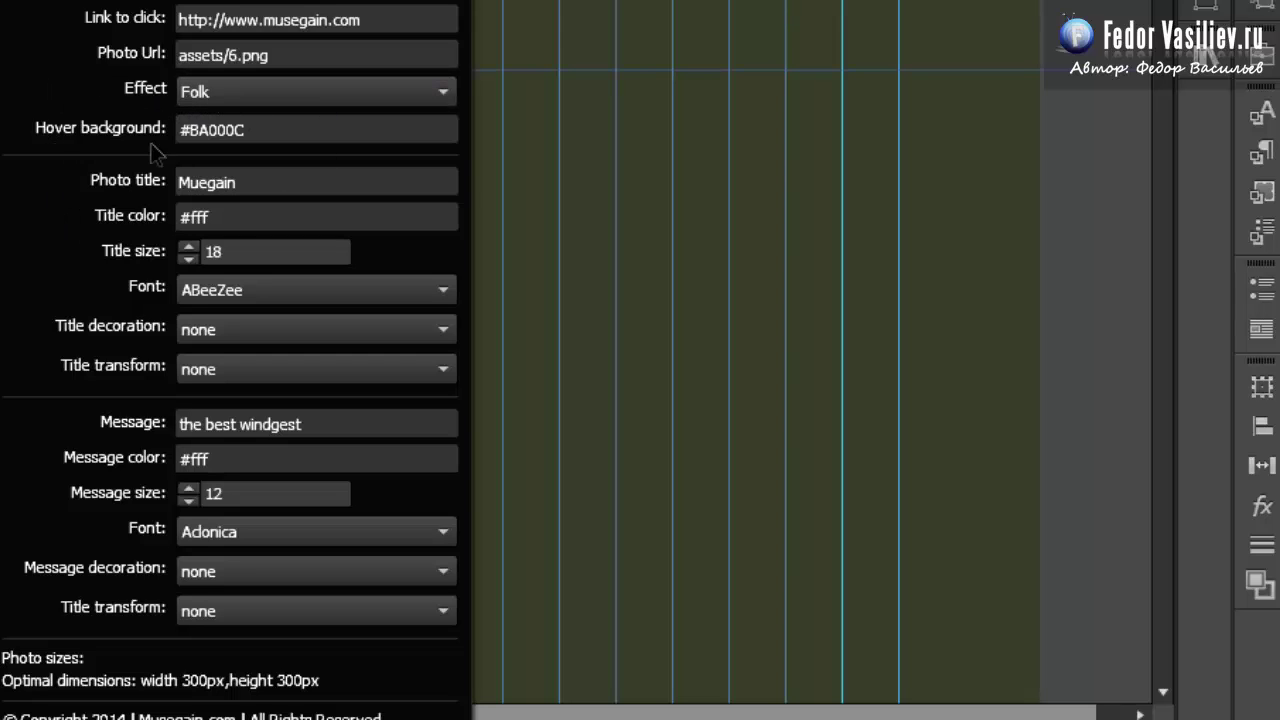
Step: Set the widget's hover background color to #3d3d3d
left_click(207, 130)
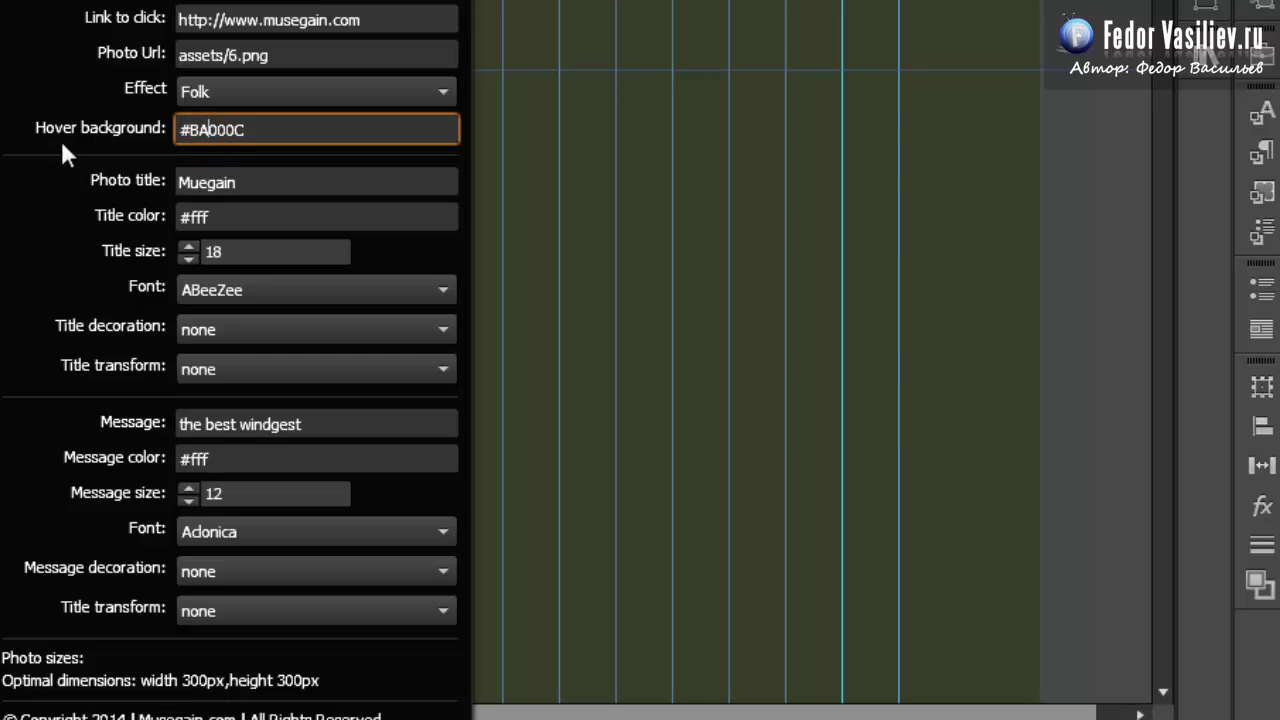
left_click(211, 130)
double_click(210, 130)
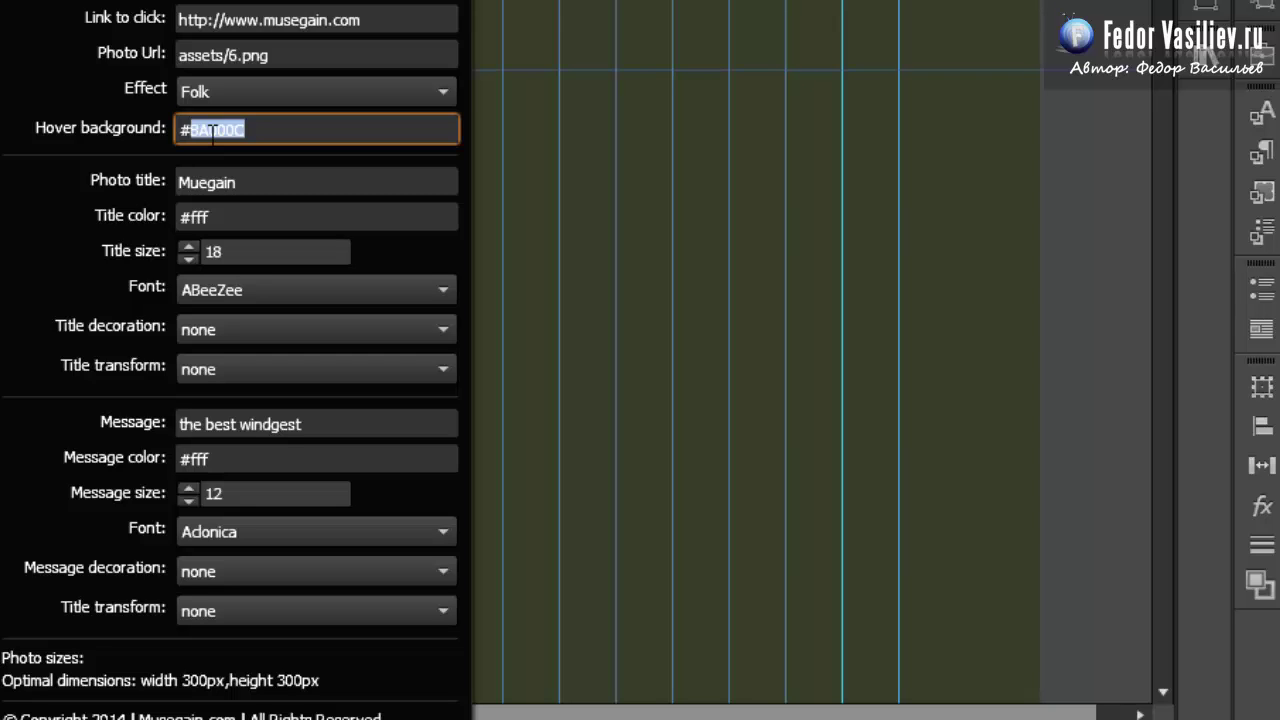
type("3d3d3")
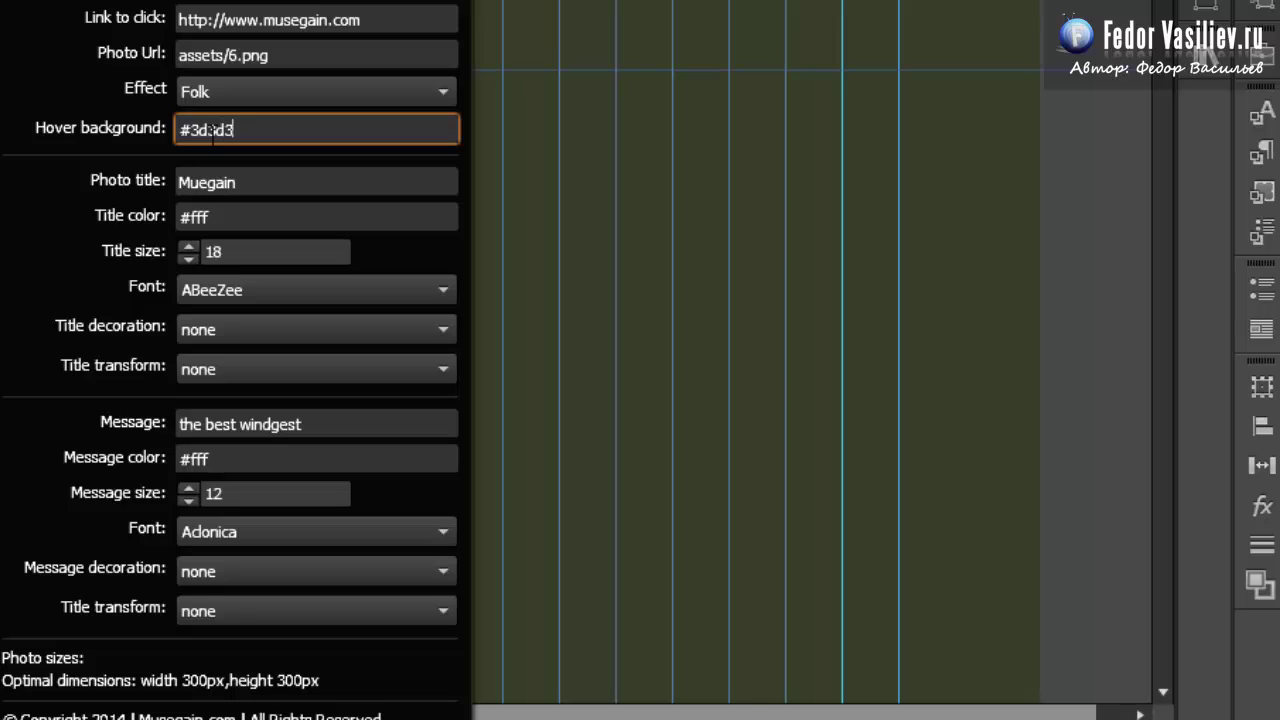
type("d")
key("Return")
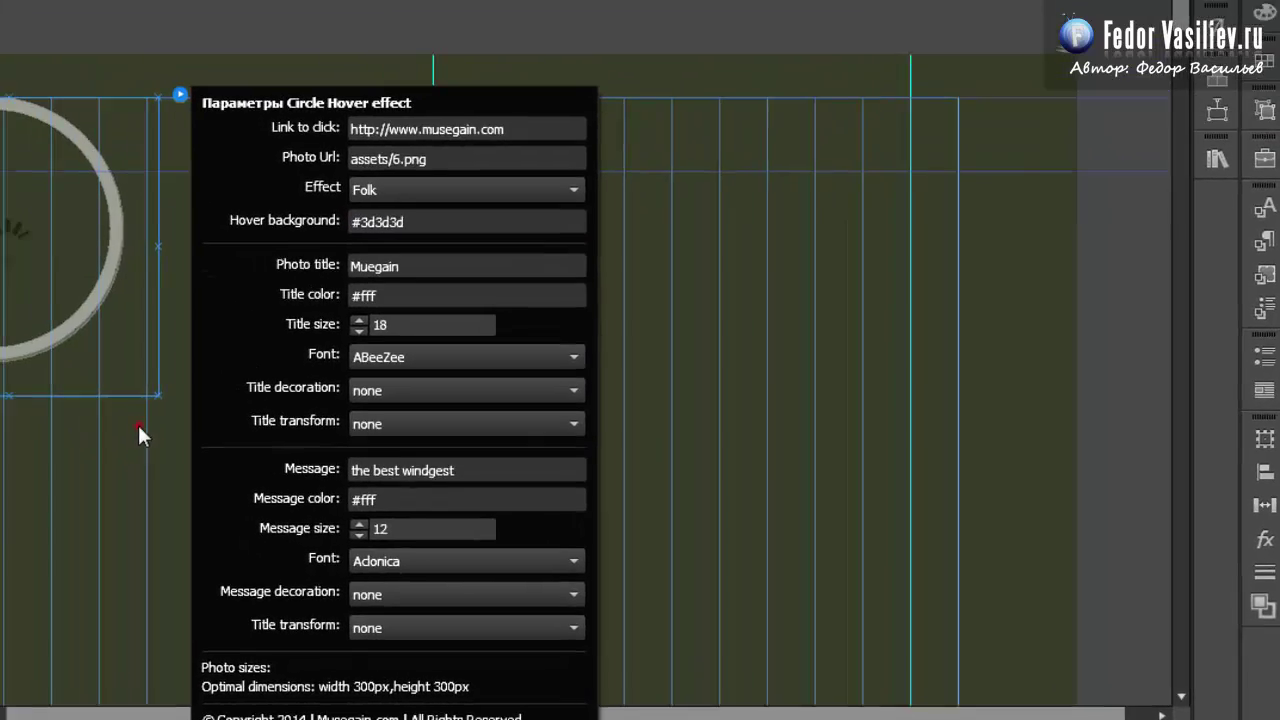
Step: Preview the site in the browser to check the Folk effect and the hover background
left_click(137, 425)
left_click(61, 9)
mouse_move(132, 9)
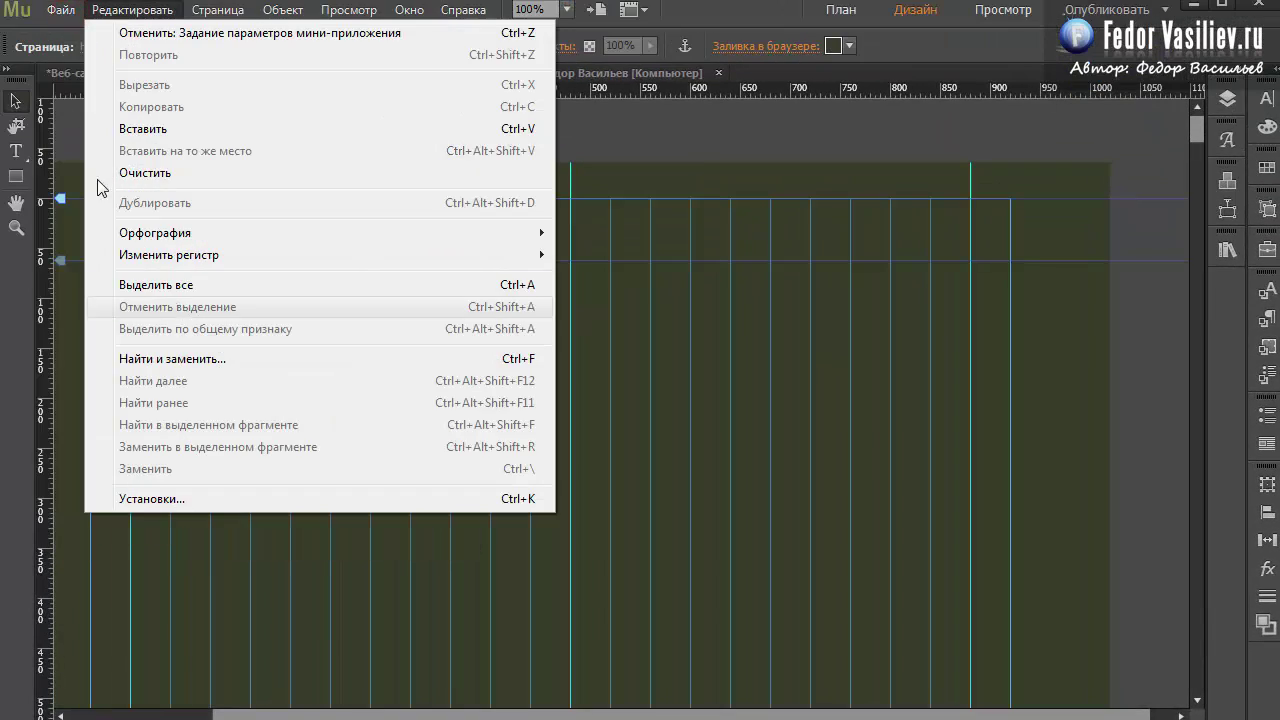
mouse_move(61, 9)
left_click(200, 366)
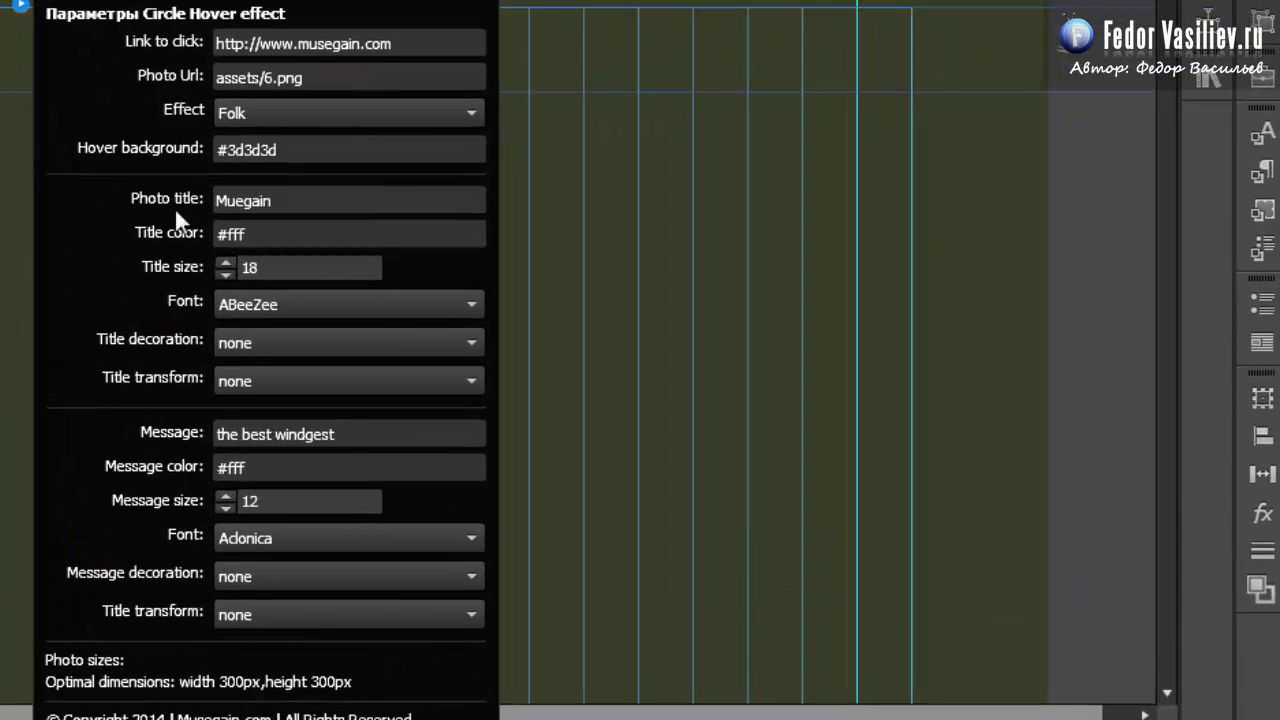
Step: Examine the widget's photo title, title color and title size settings
left_click(247, 200)
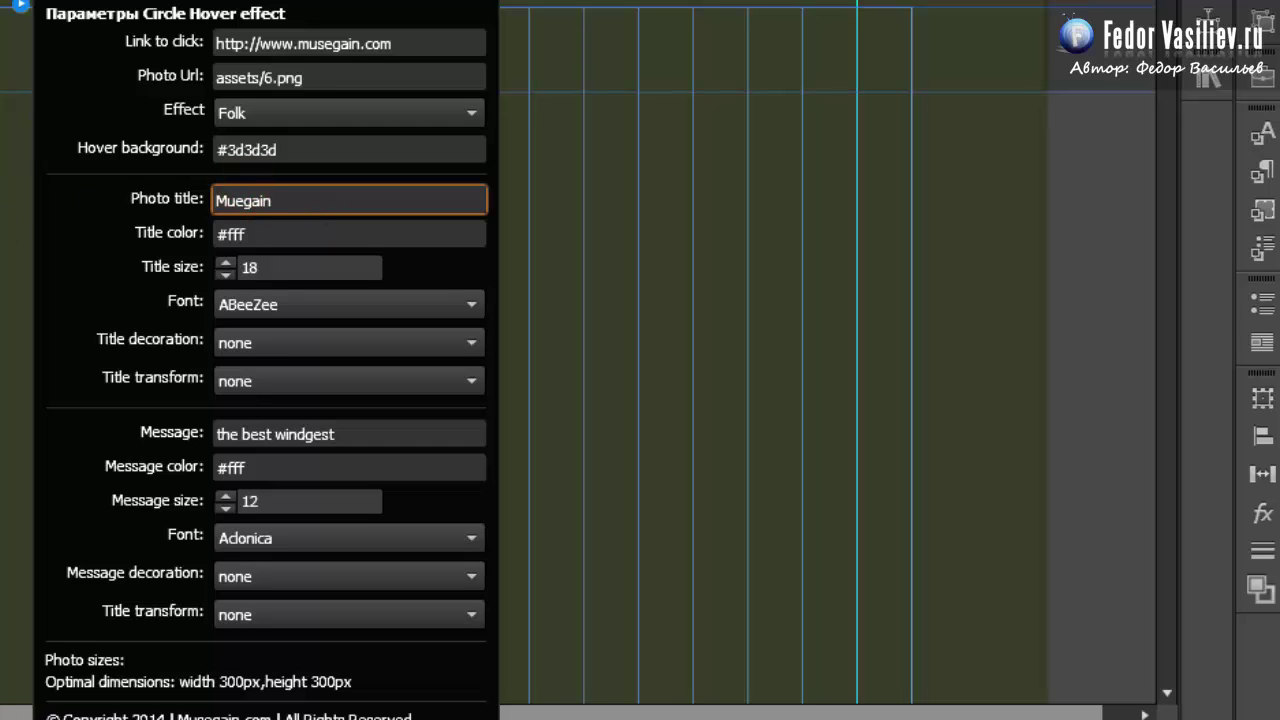
double_click(274, 203)
double_click(290, 200)
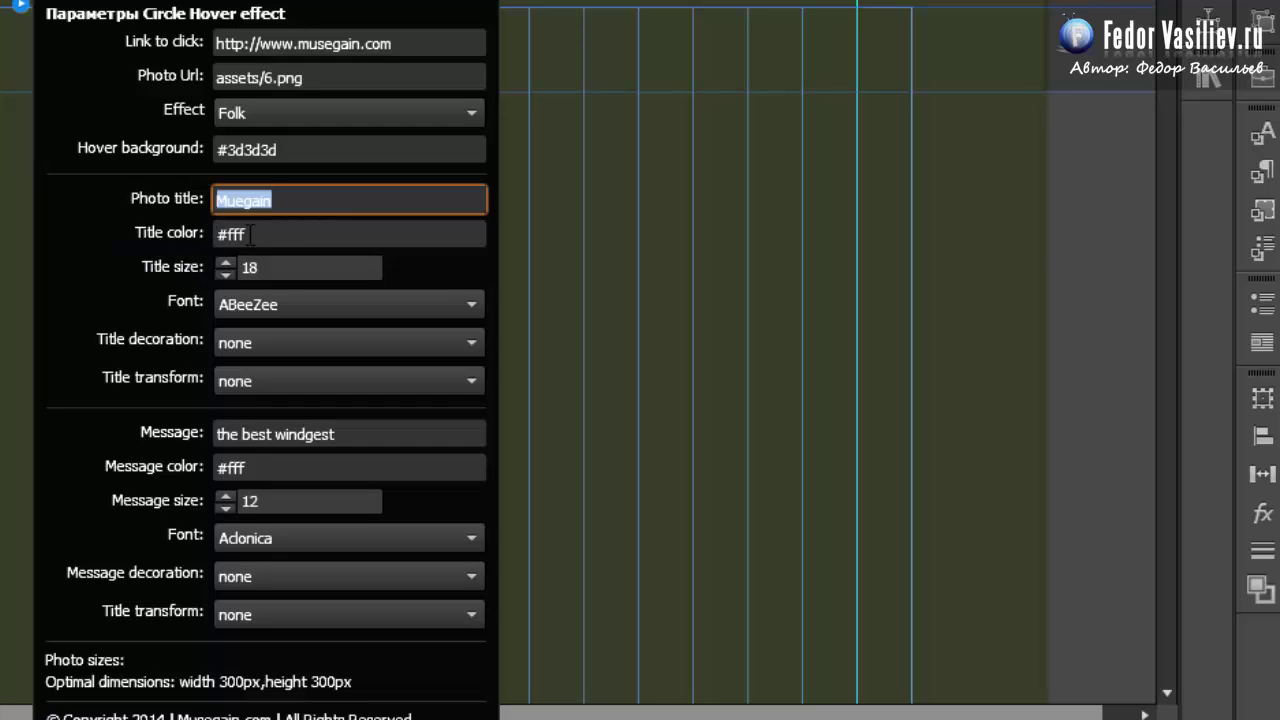
left_click_drag(247, 233, 222, 235)
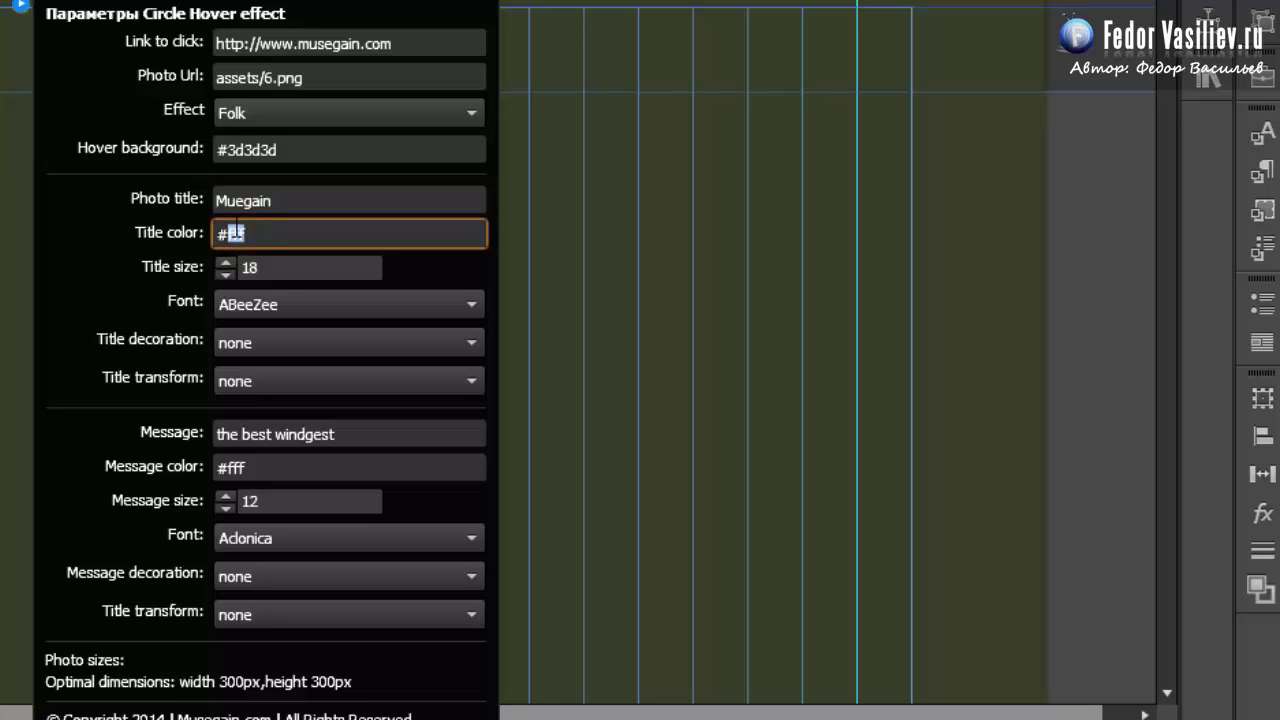
left_click(151, 276)
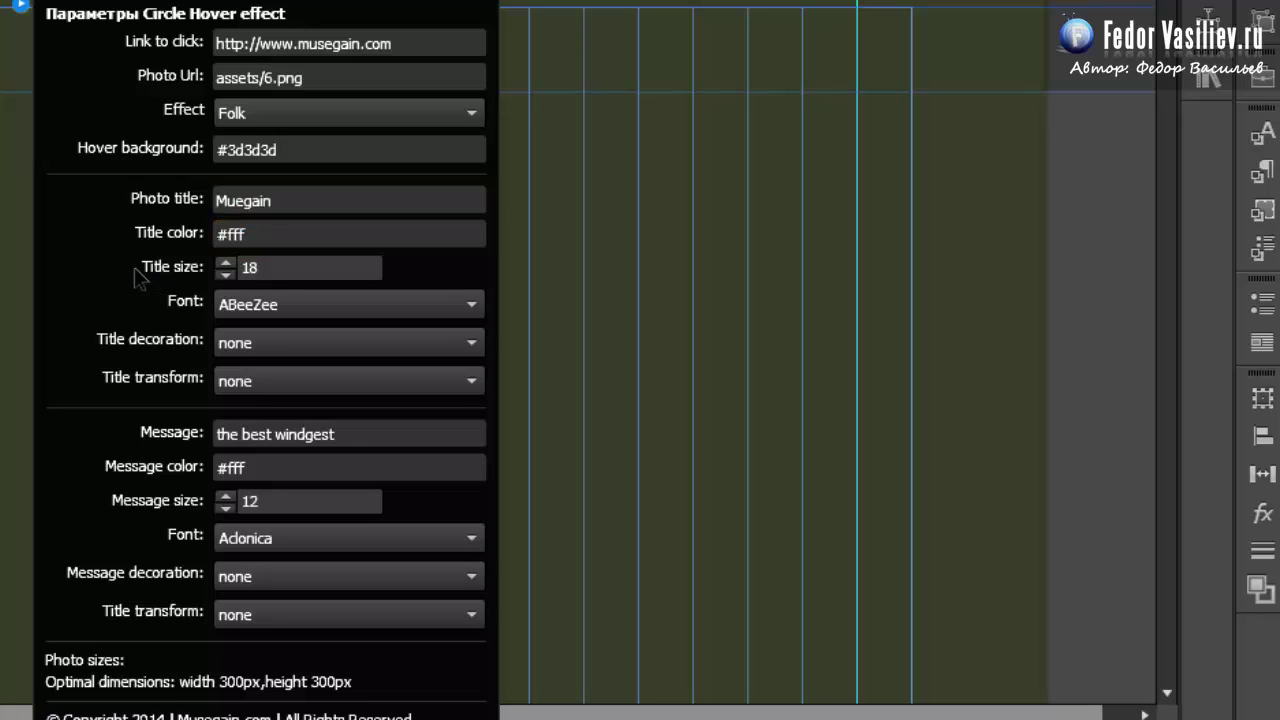
key("BackSpace")
type("6")
left_click(226, 261)
left_click(226, 261)
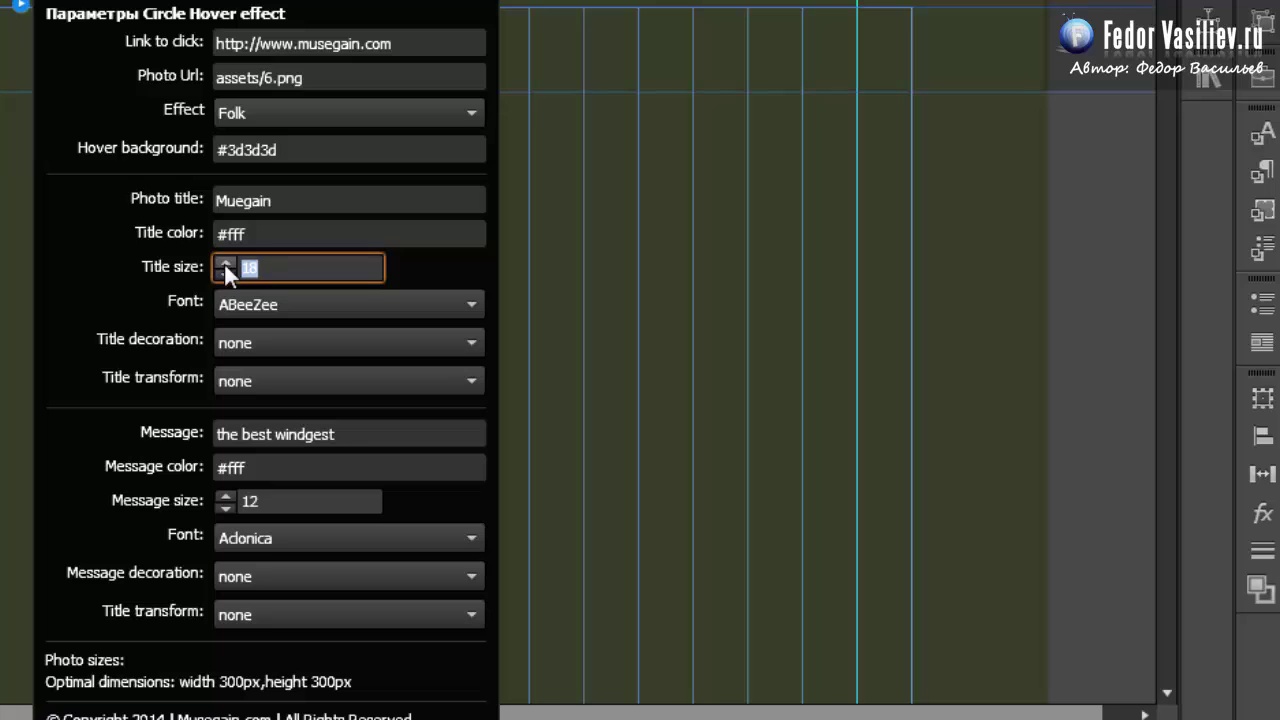
left_click(225, 274)
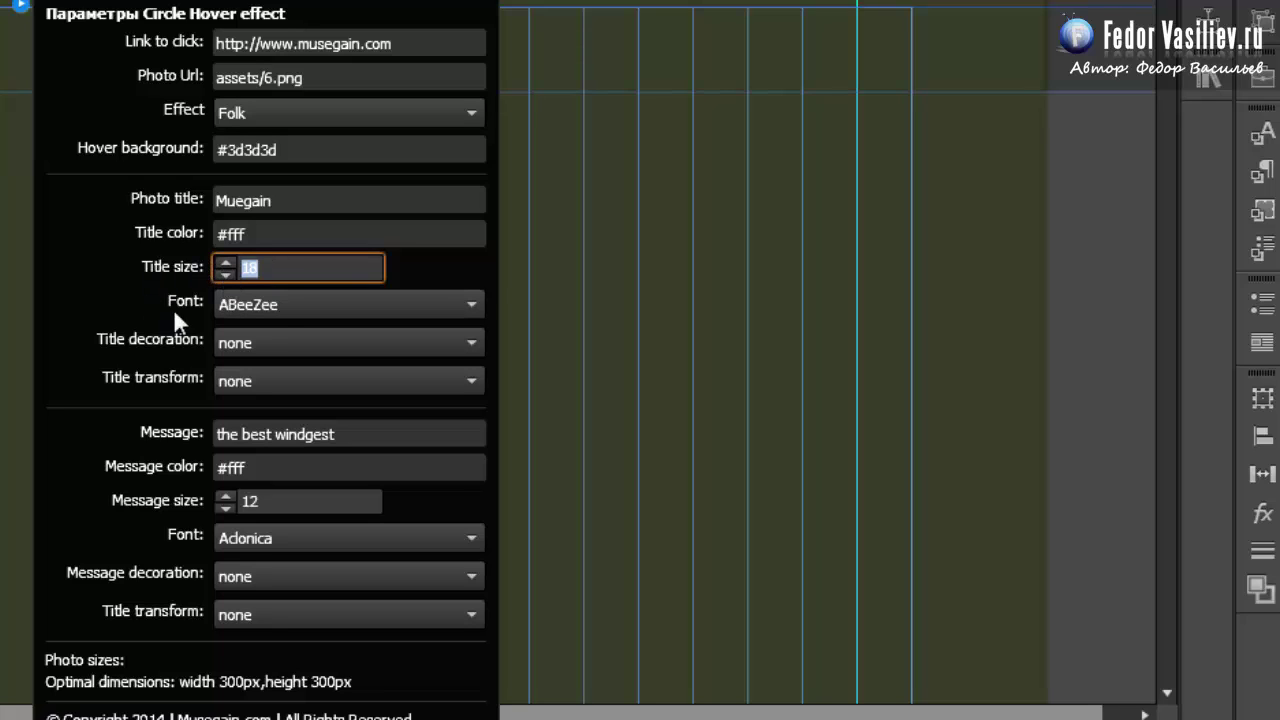
Step: Review the available title fonts and title decoration options of the widget
left_click(249, 302)
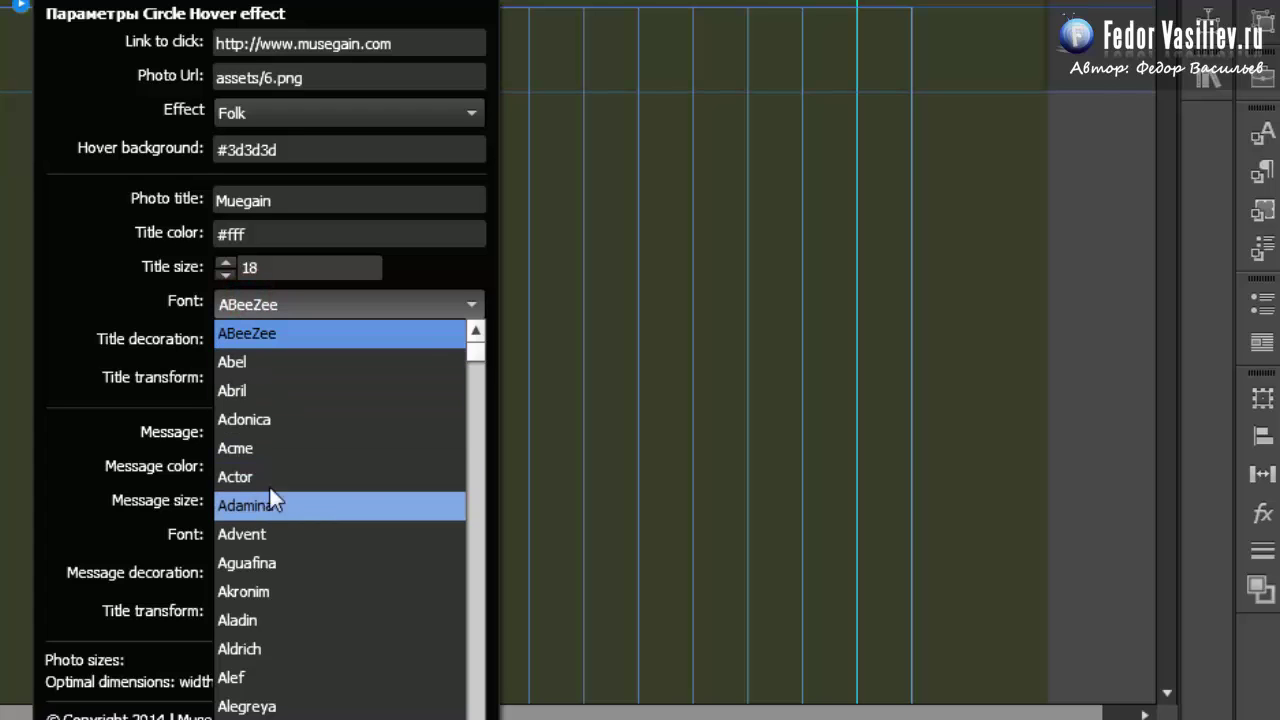
left_click_drag(475, 357, 459, 294)
left_click(422, 274)
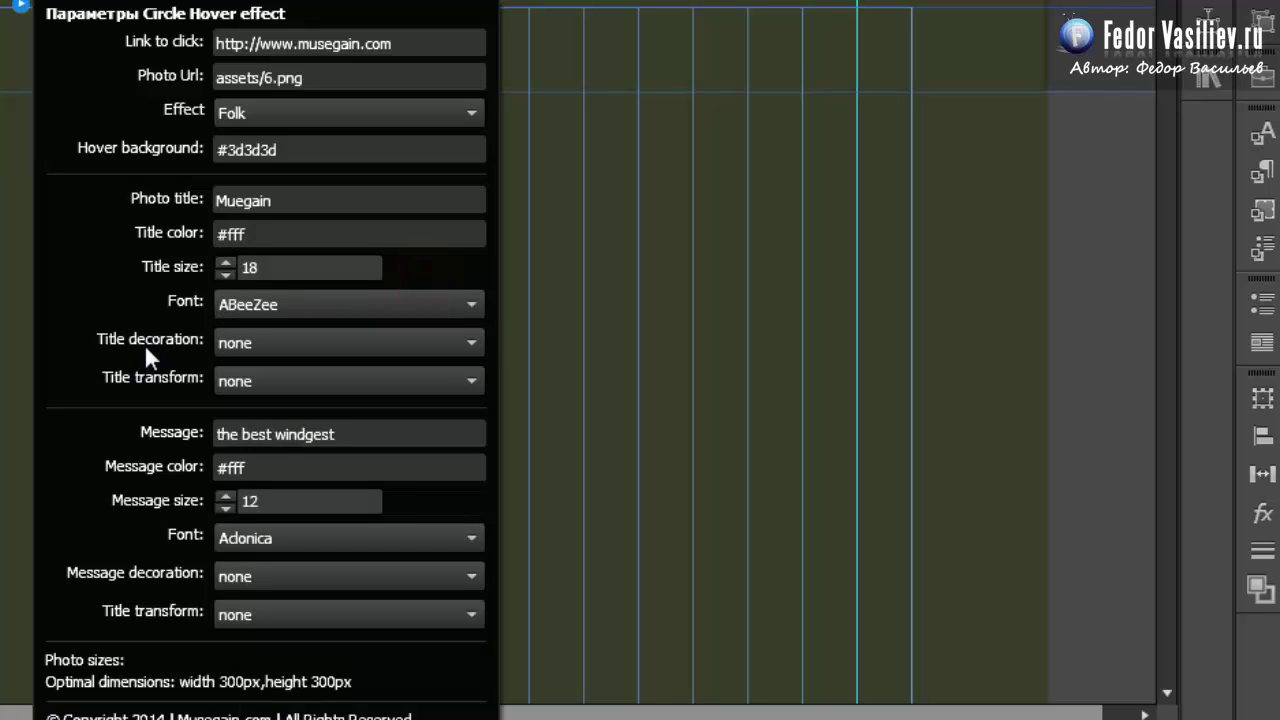
left_click(231, 342)
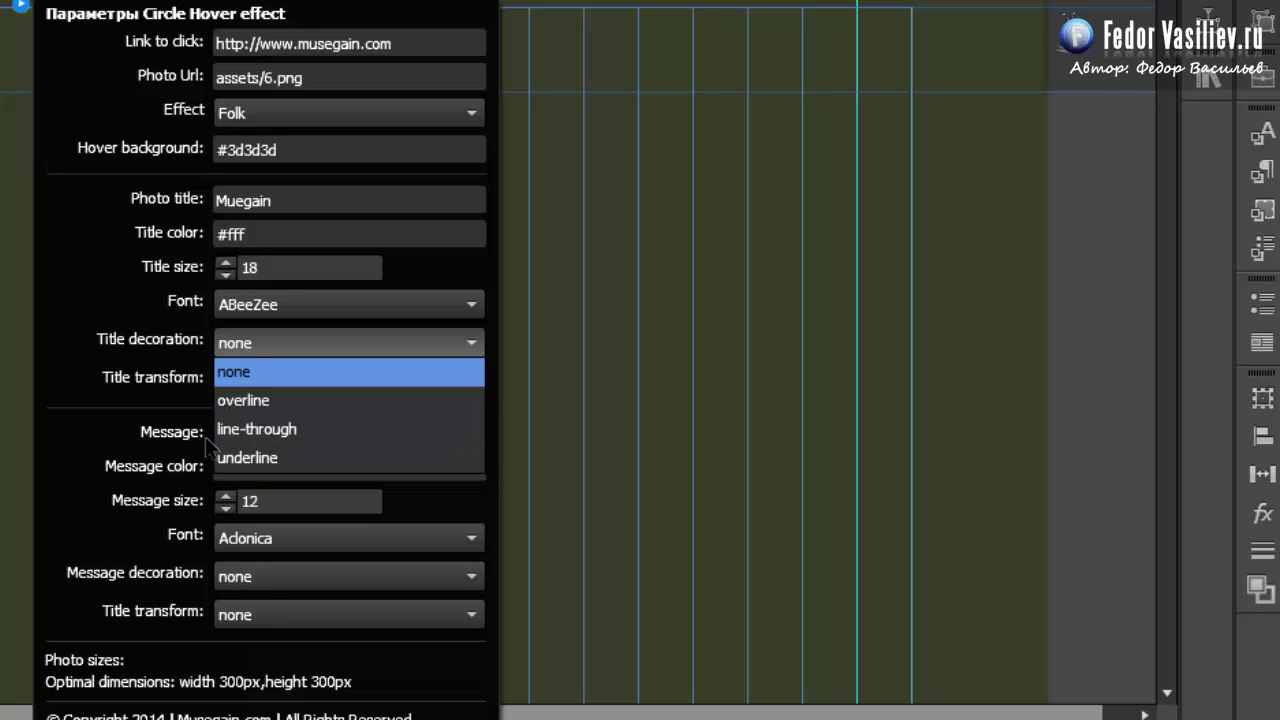
left_click(148, 356)
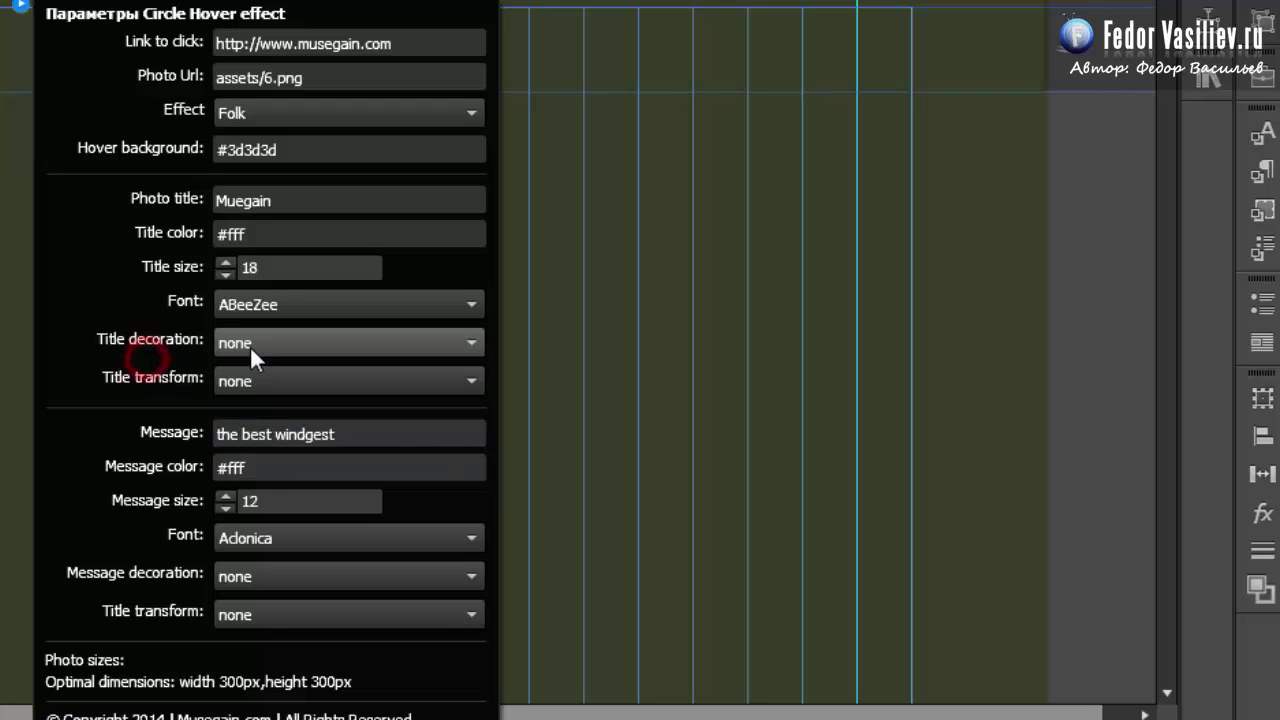
left_click(229, 341)
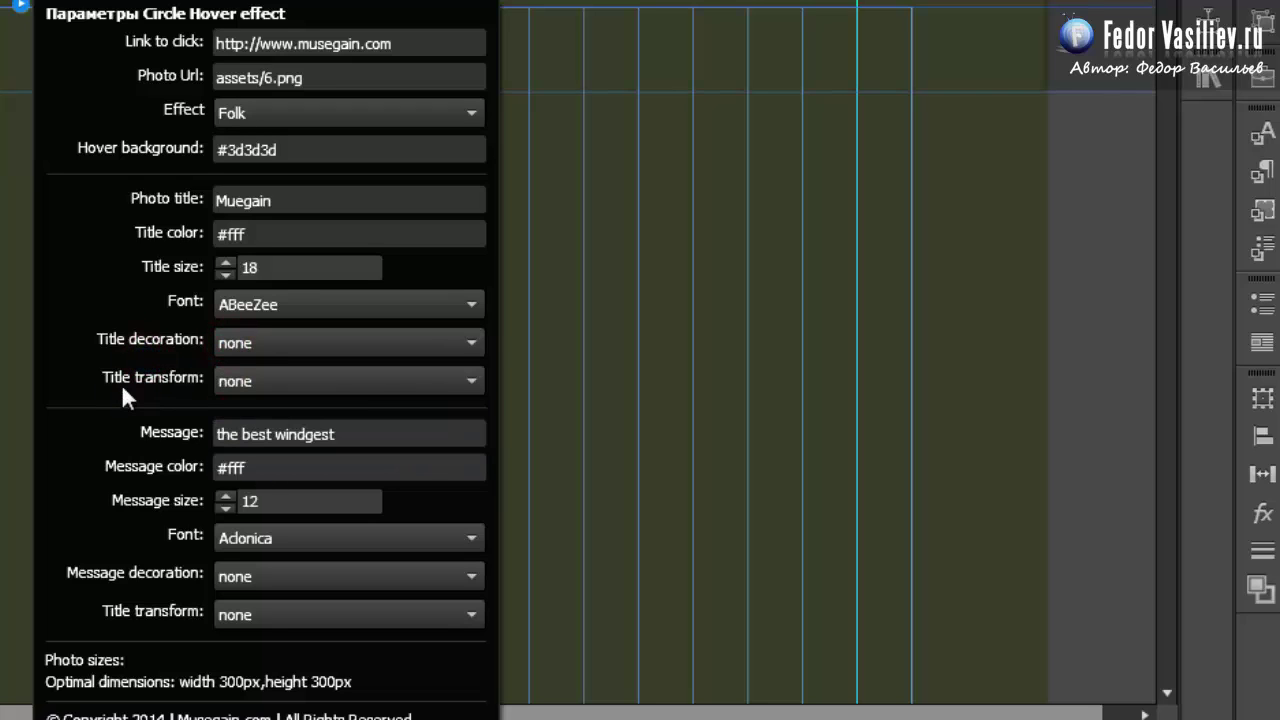
Step: Examine the widget's title transform options and its message text, message color and message size settings
left_click(238, 381)
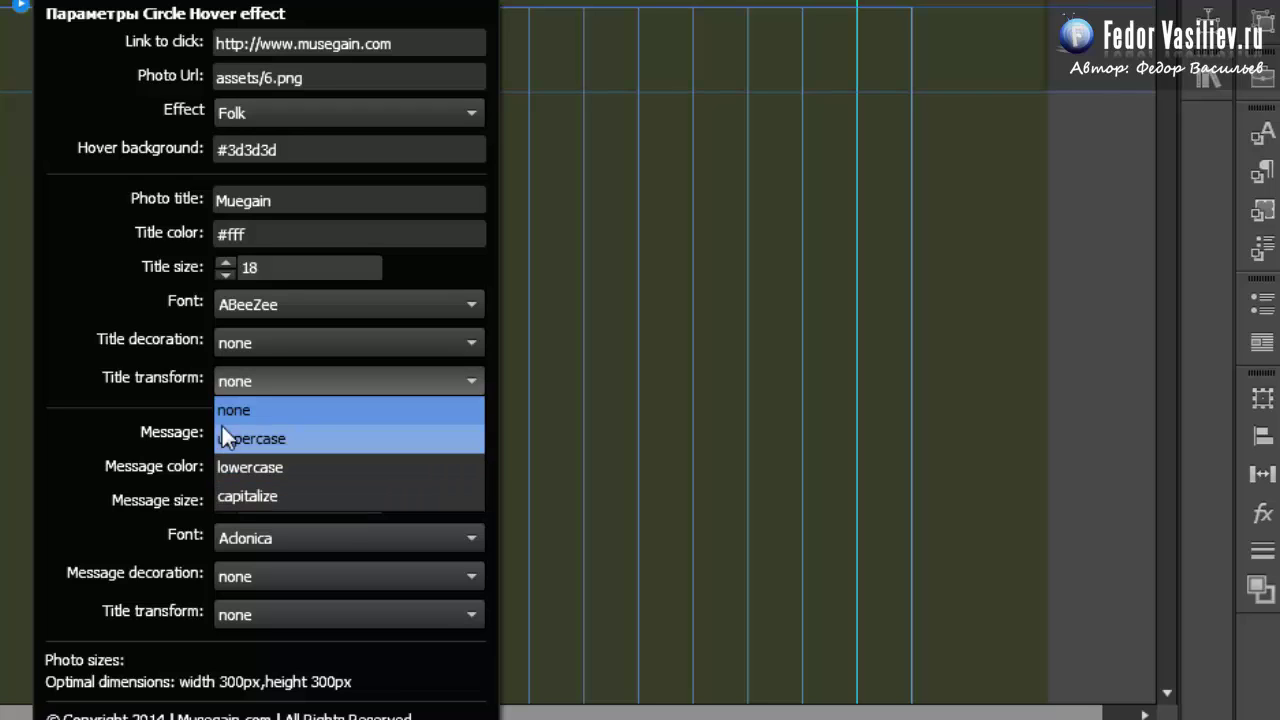
left_click(195, 405)
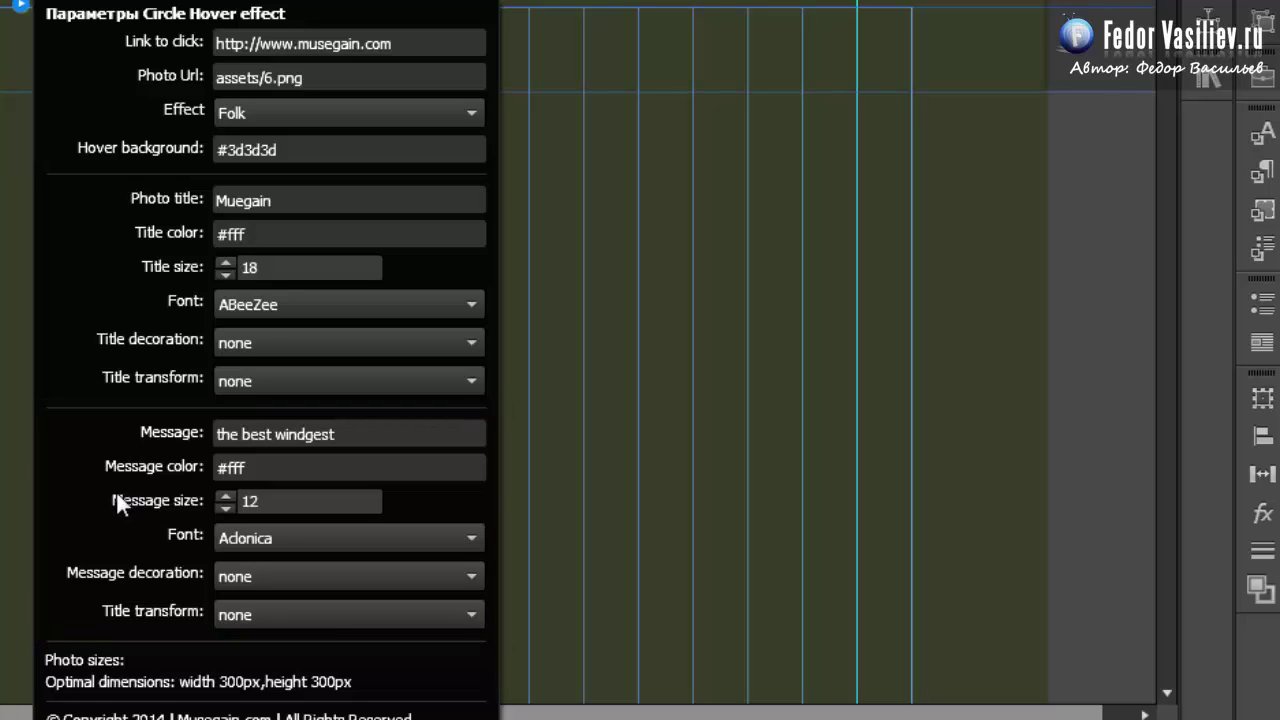
left_click(251, 436)
left_click(343, 436)
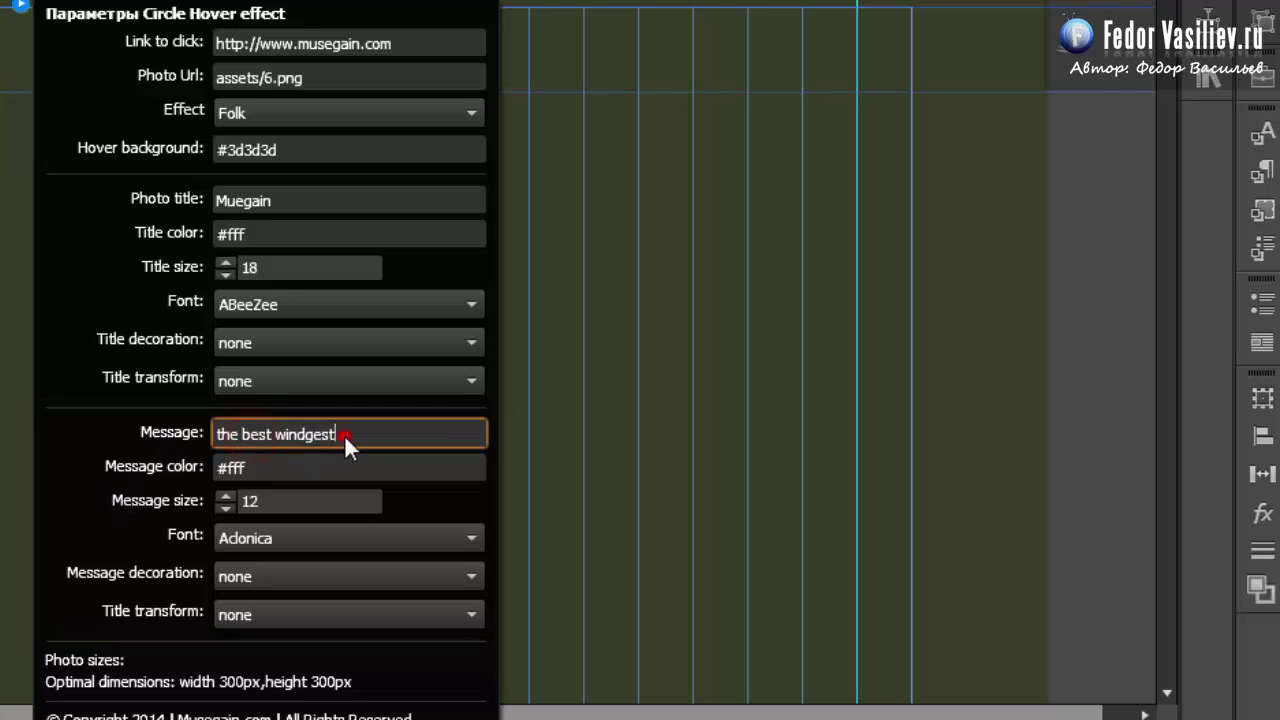
left_click_drag(323, 434, 203, 430)
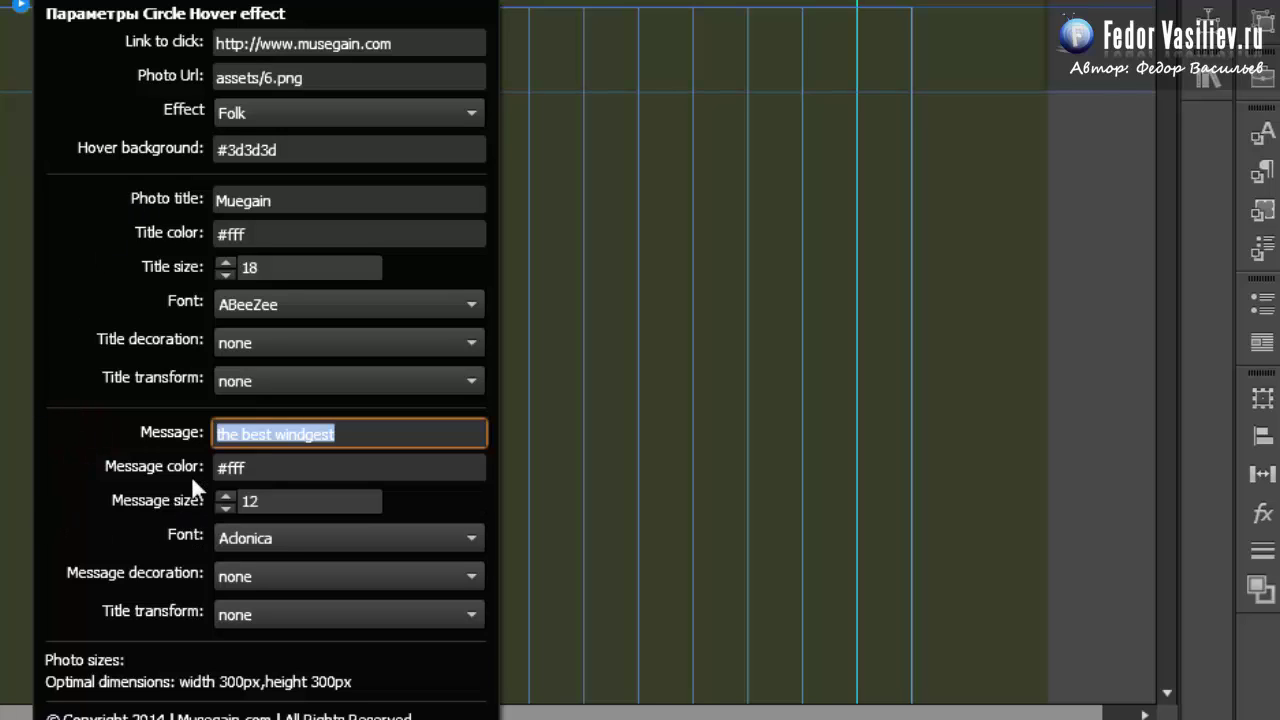
left_click(245, 467)
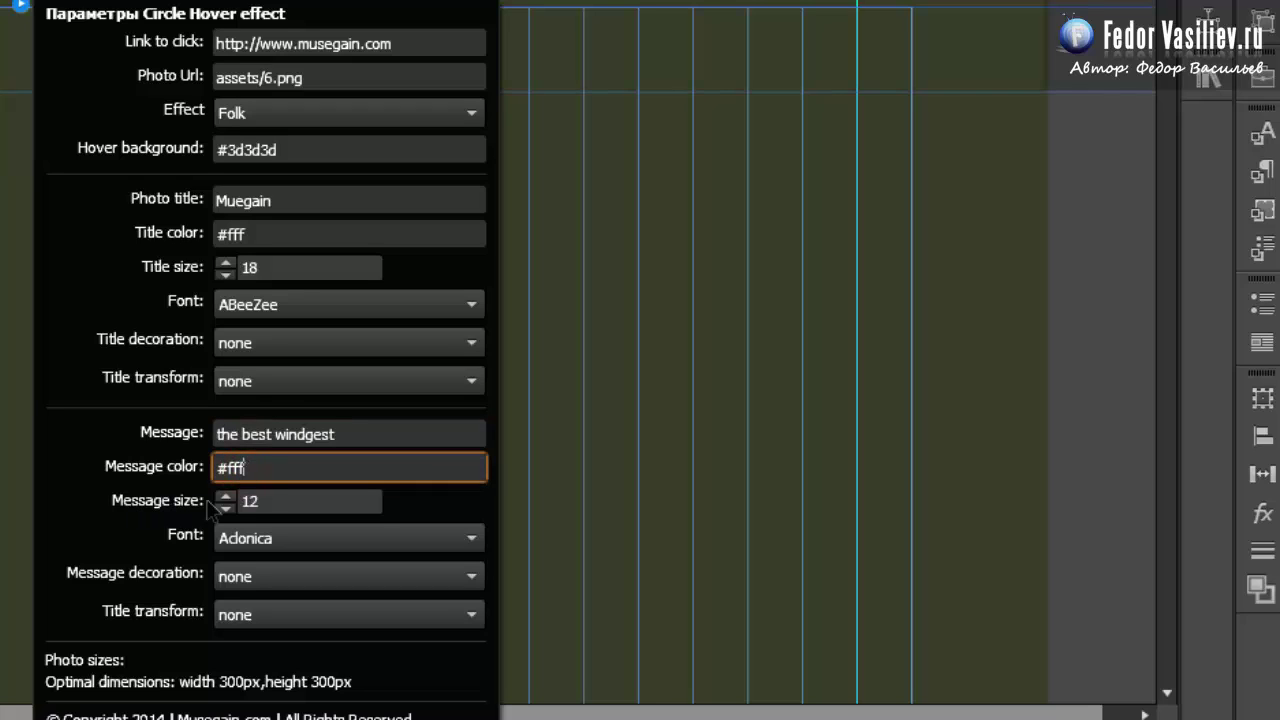
left_click(257, 502)
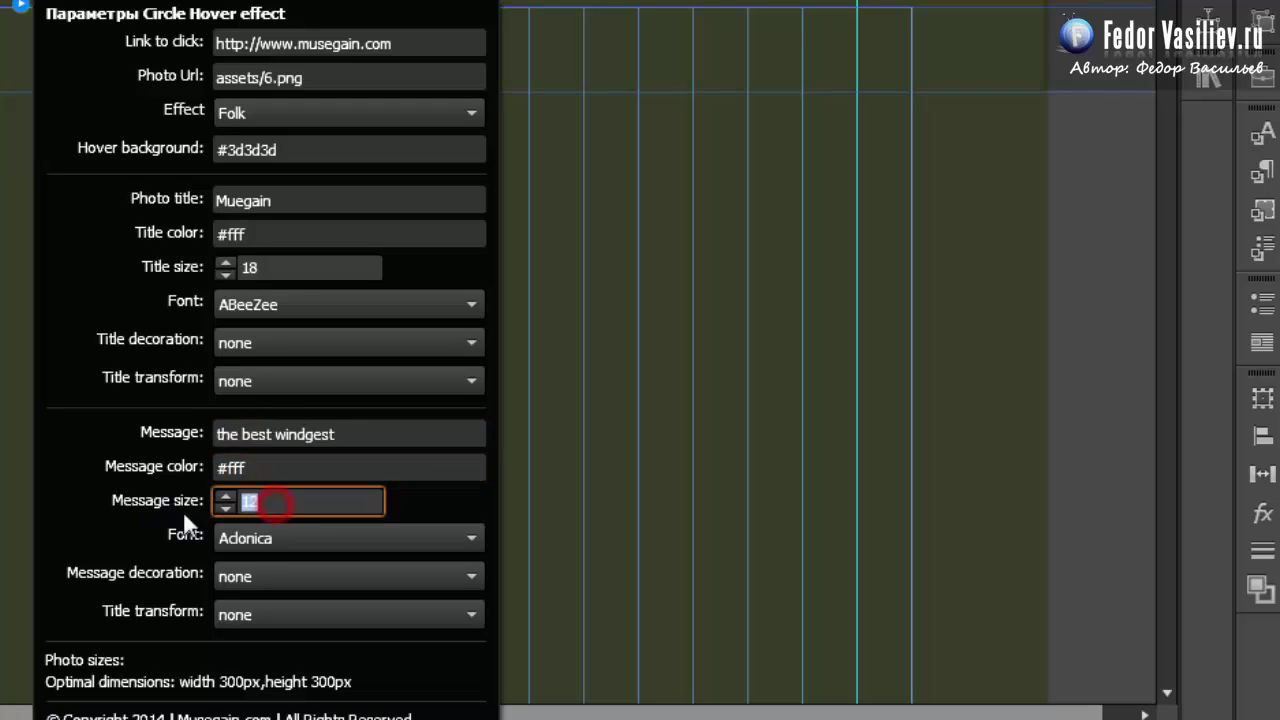
Step: Review the available message fonts and message decoration options of the widget
left_click(263, 536)
left_click(263, 538)
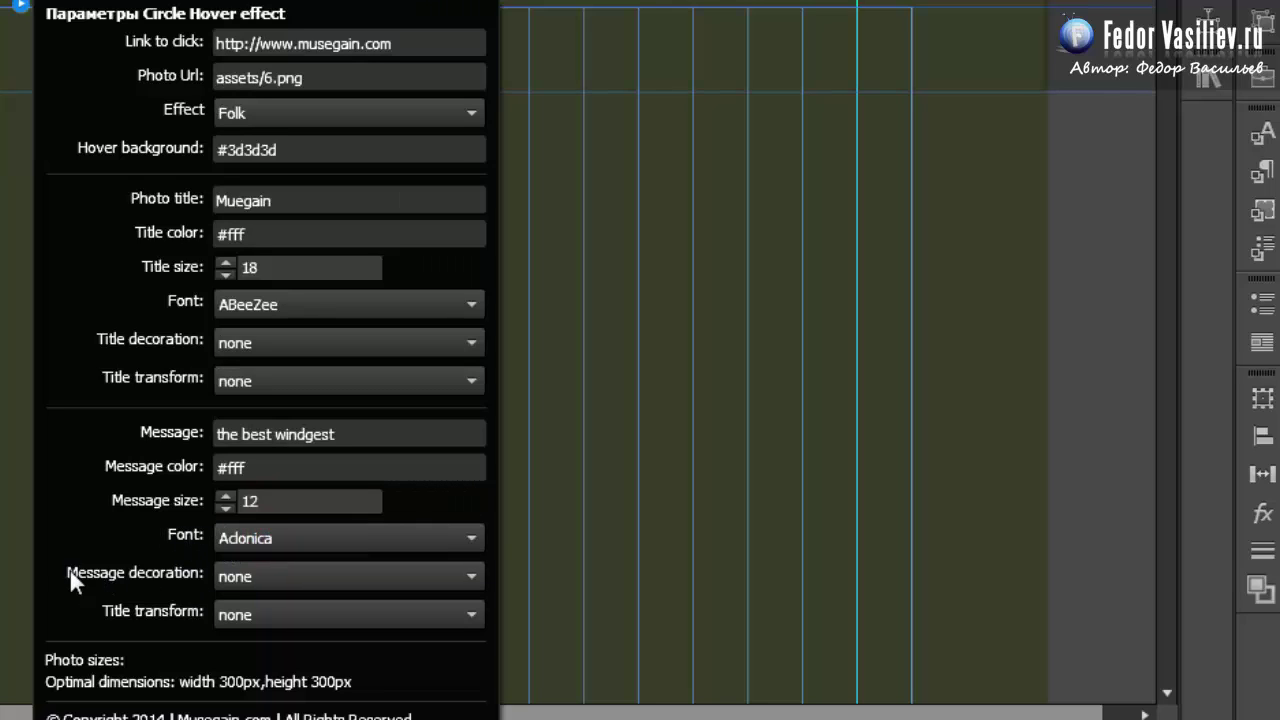
left_click(229, 574)
left_click(229, 576)
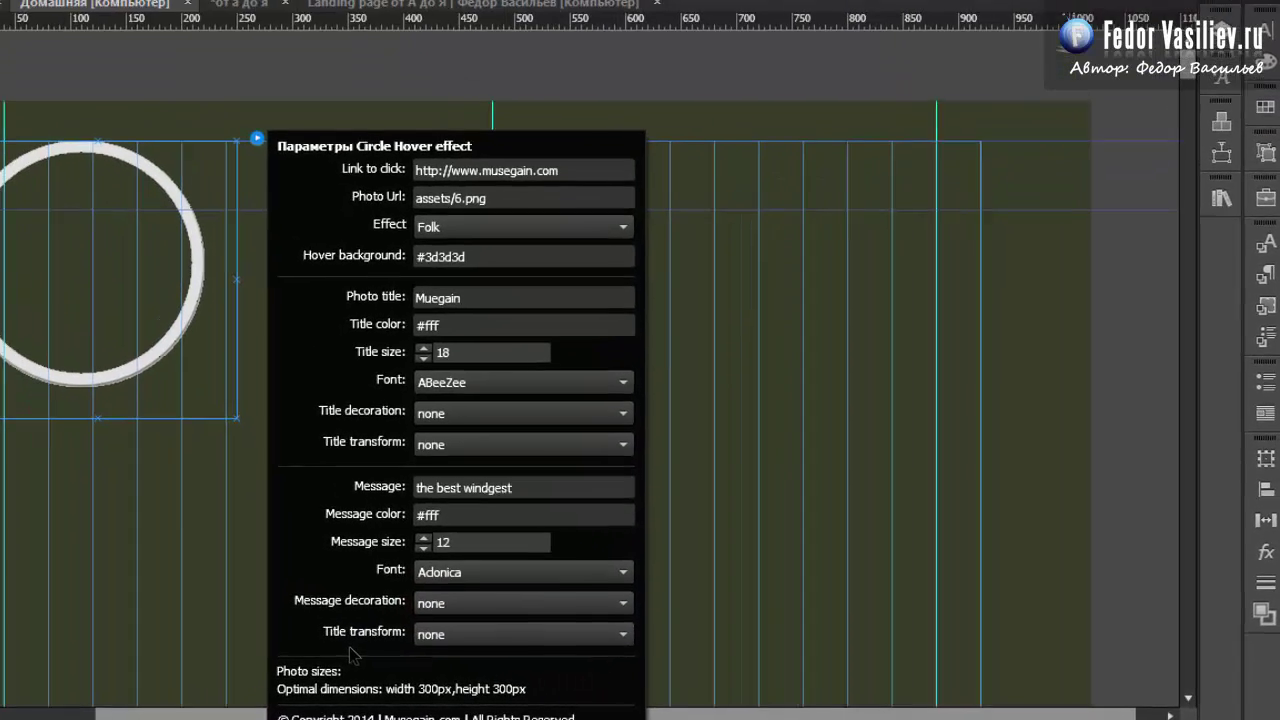
Step: Duplicate the Circle Hover widget and place the copy about 270 px to the right of the original
left_click(294, 283)
left_click(118, 253)
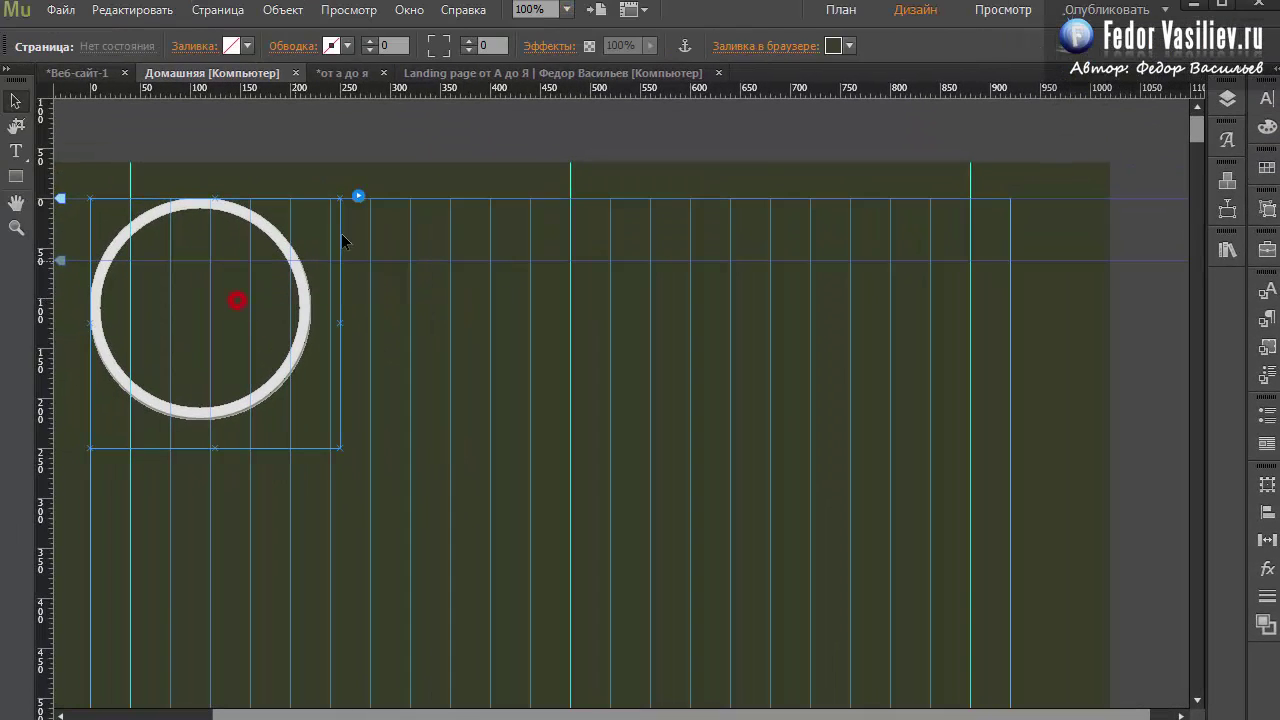
left_click(257, 138)
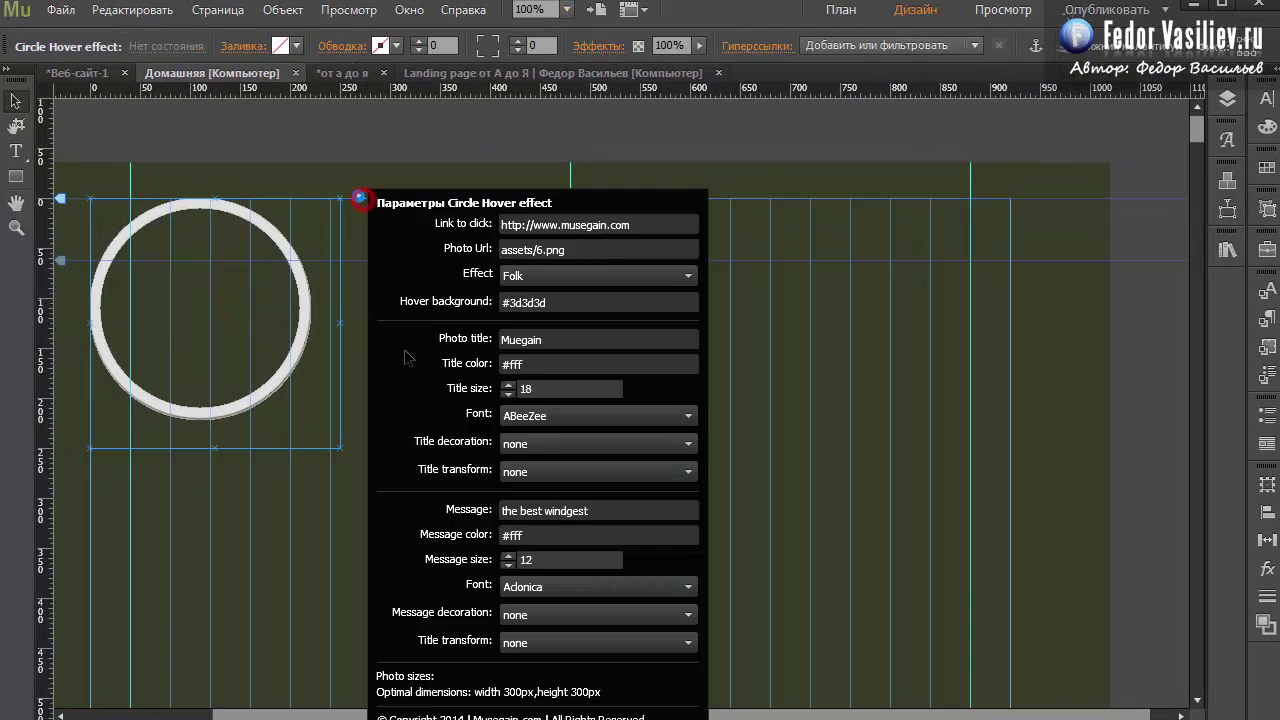
left_click(248, 333)
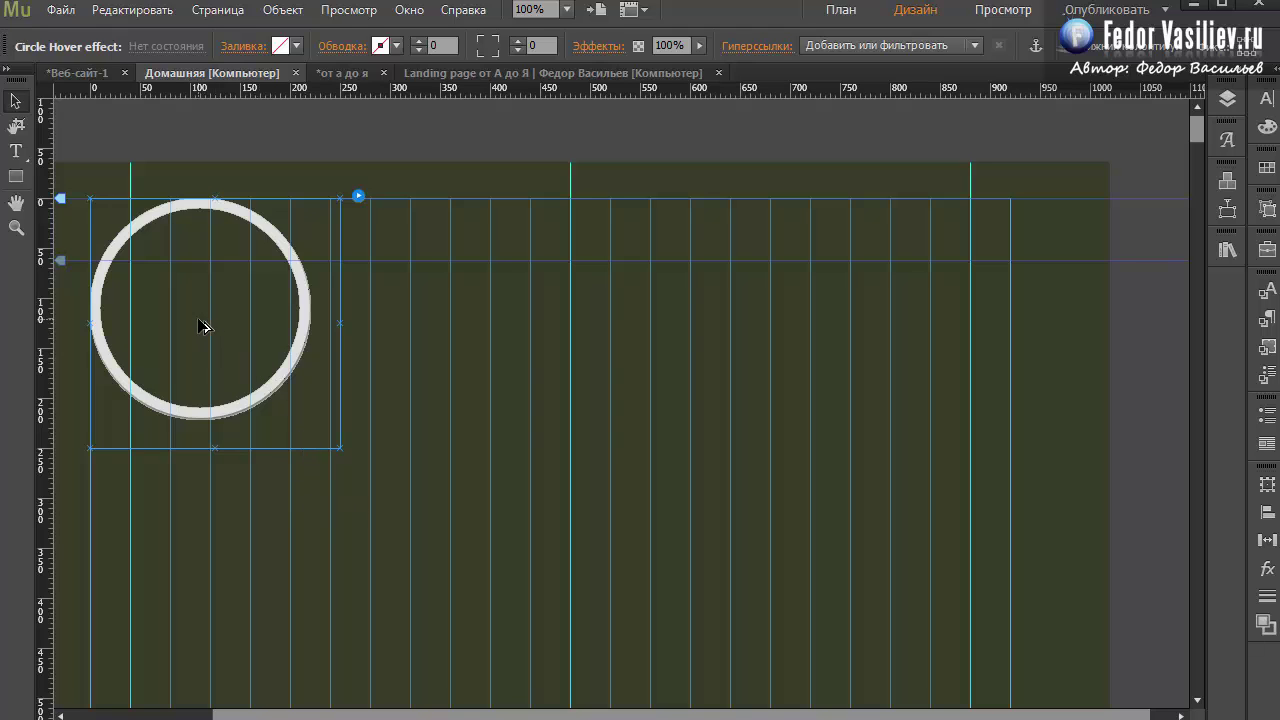
left_click(168, 298)
left_click_drag(242, 361, 435, 301)
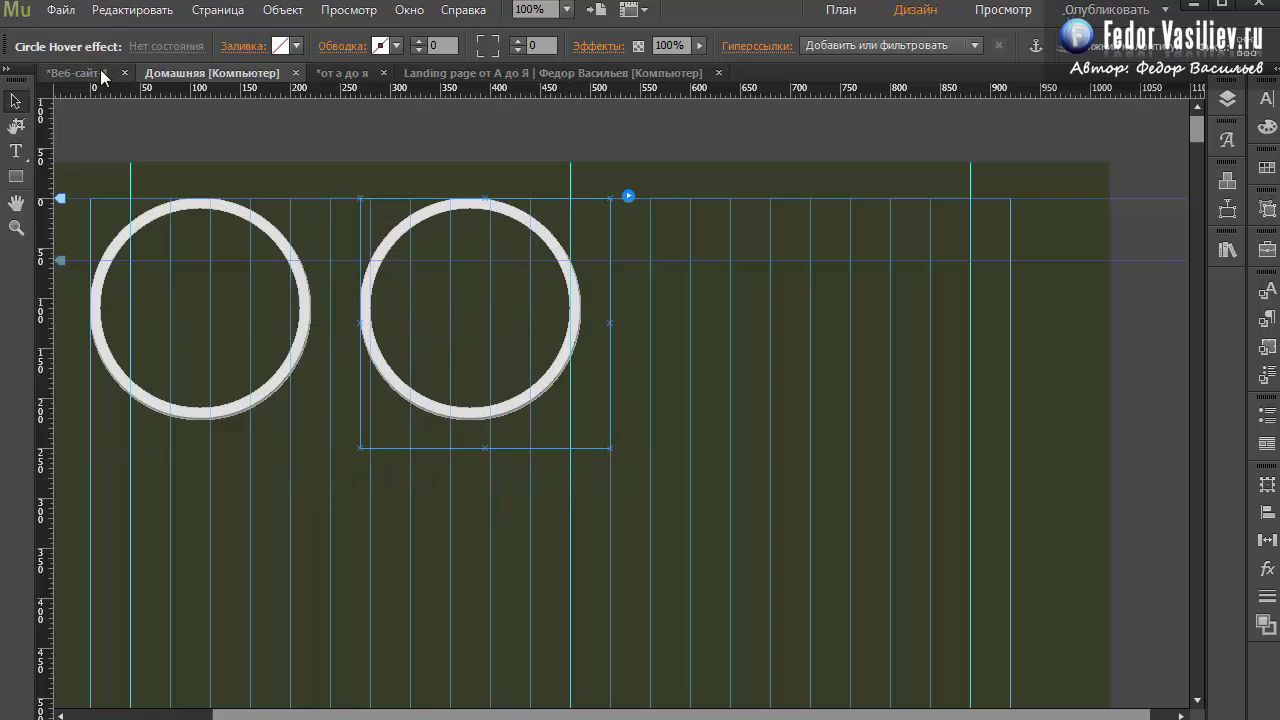
Step: Locate the command for adding files for upload to the site
left_click(61, 10)
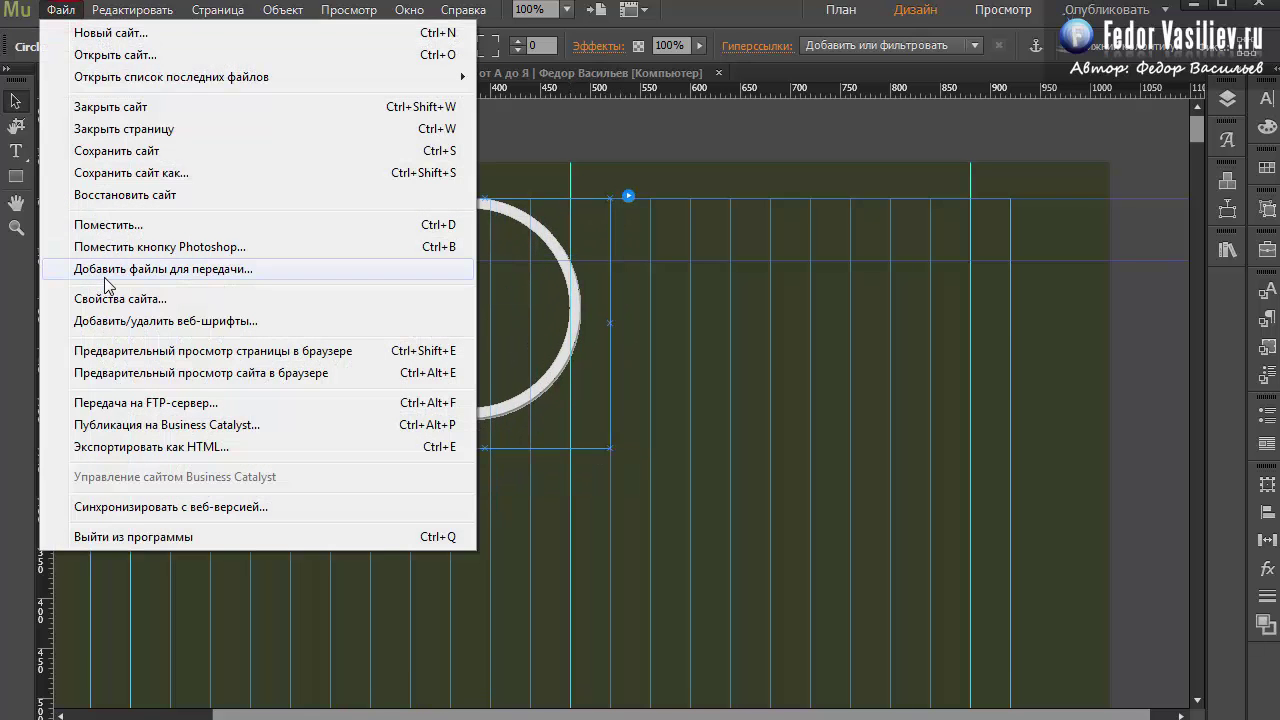
left_click(544, 599)
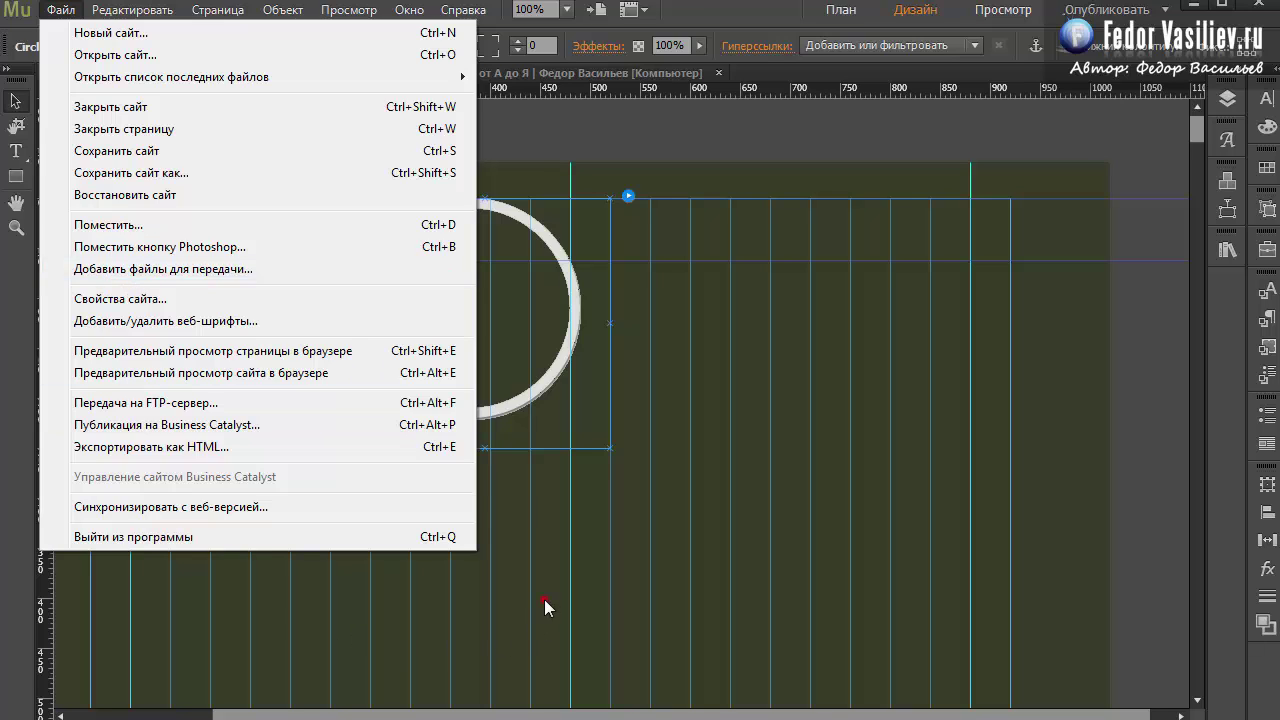
left_click(474, 338)
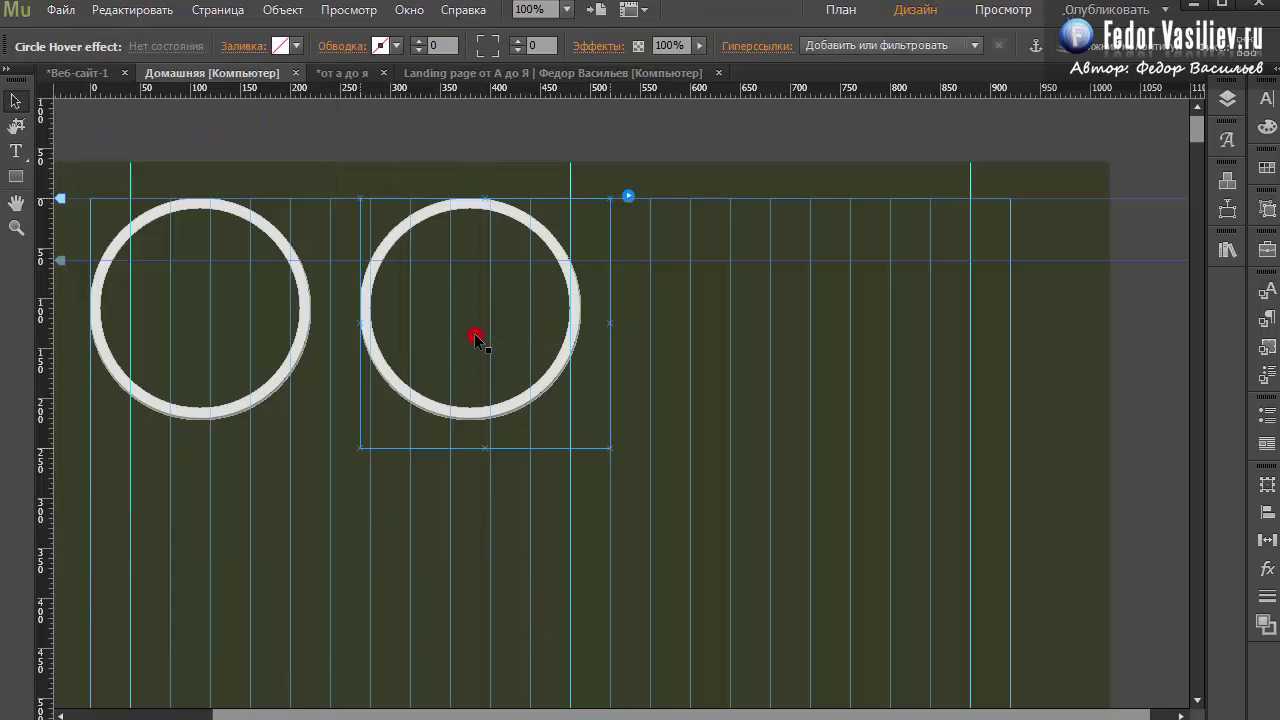
Step: Inspect the copied widget's options and highlight the image file name in its photo URL
left_click(625, 198)
left_click(785, 250)
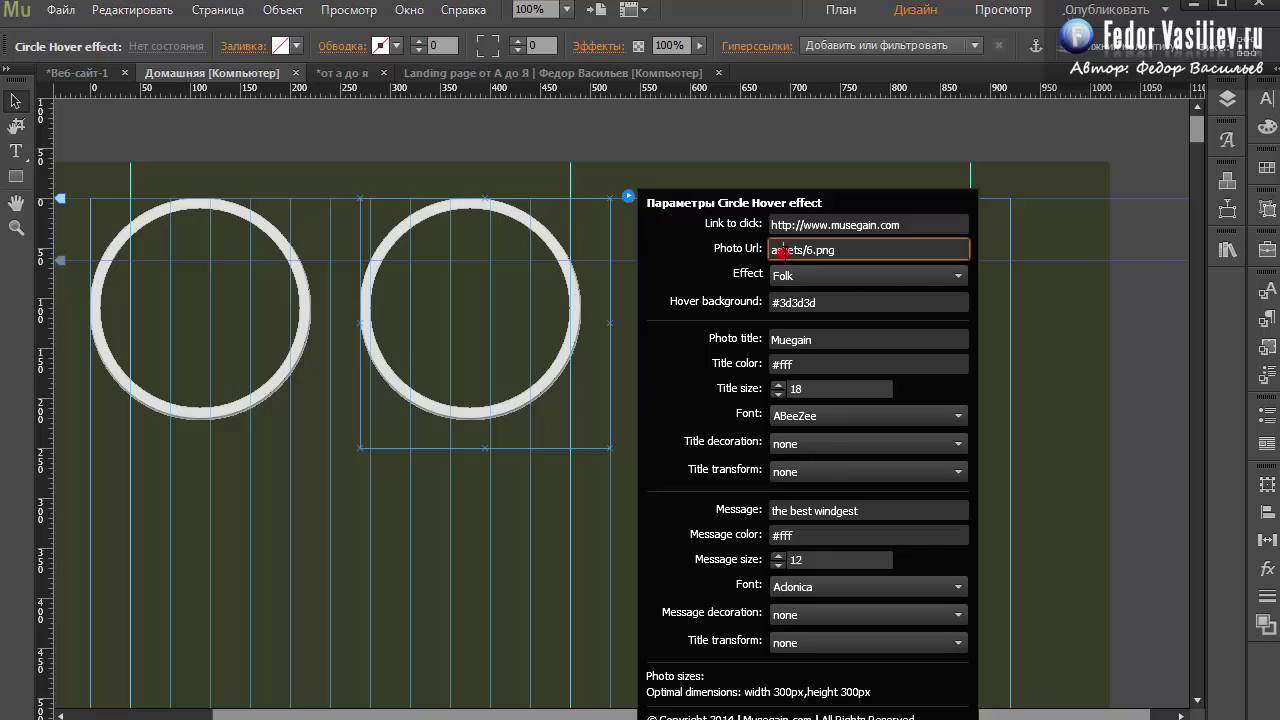
left_click_drag(807, 249, 845, 248)
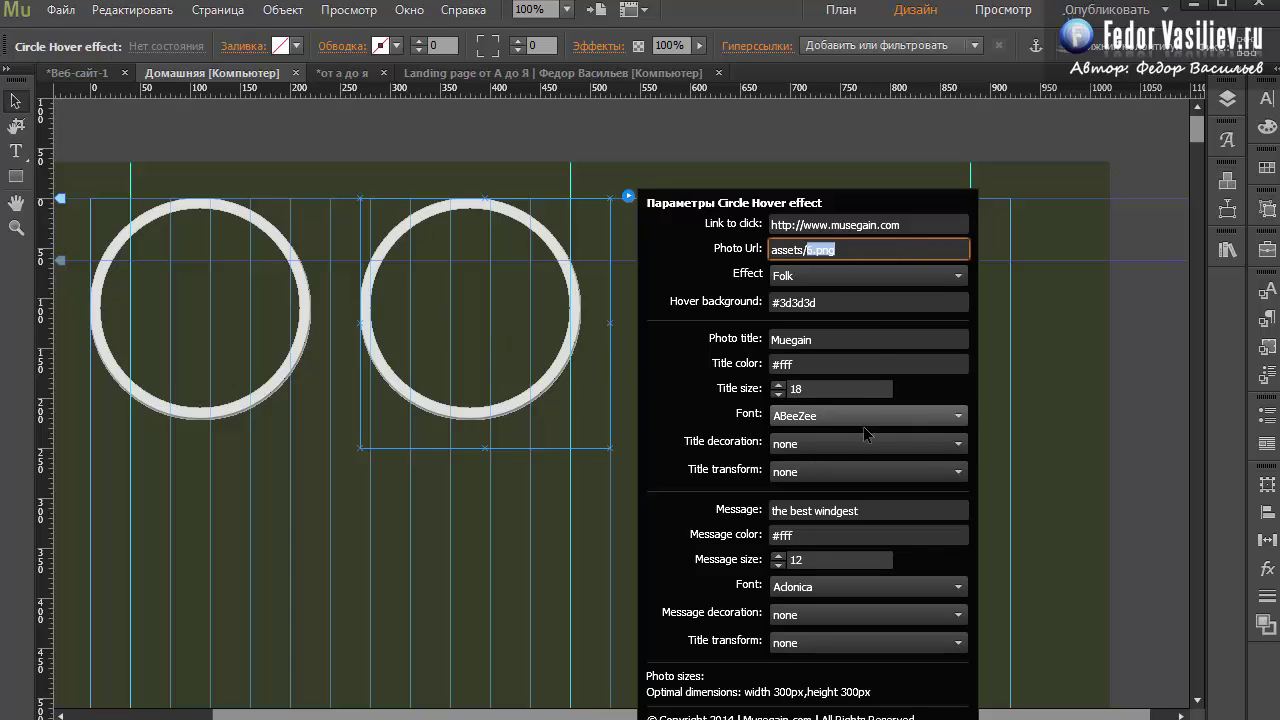
left_click(458, 570)
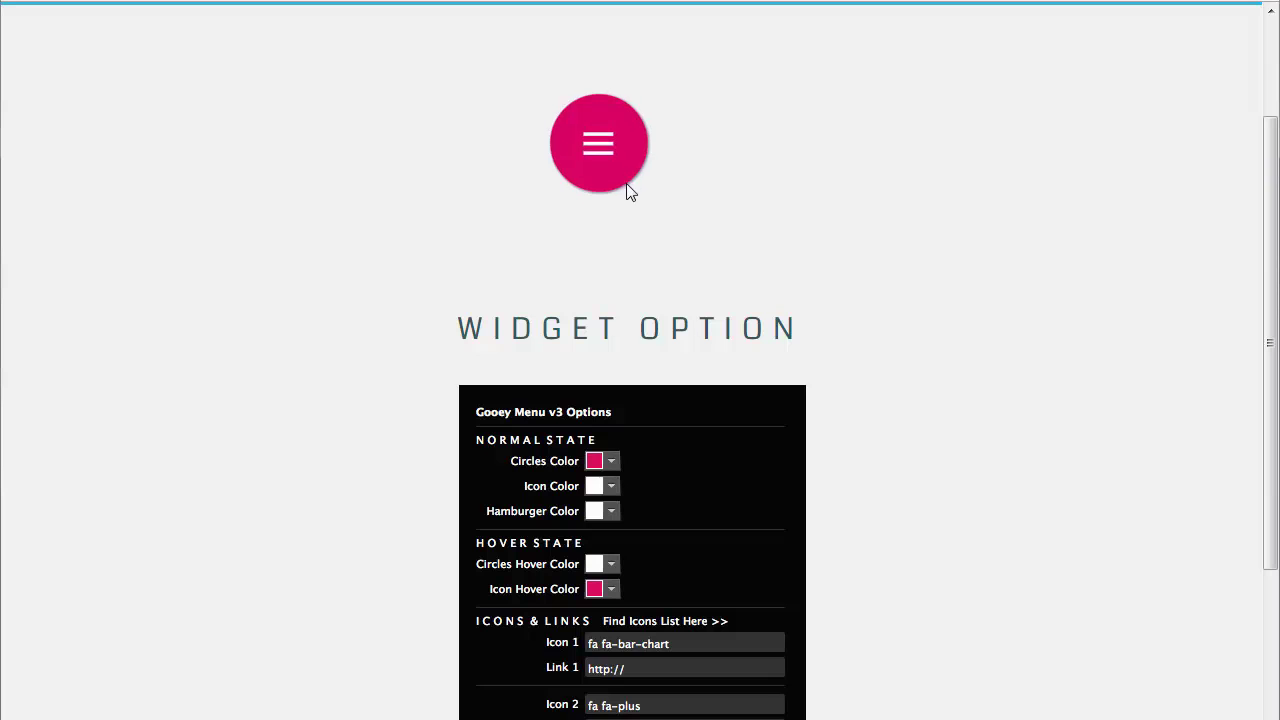
Step: Switch to the browser and try out the Gooey Menu v3, Gooey Menu v2 and Clip-Path Animation widget demos
left_click(598, 145)
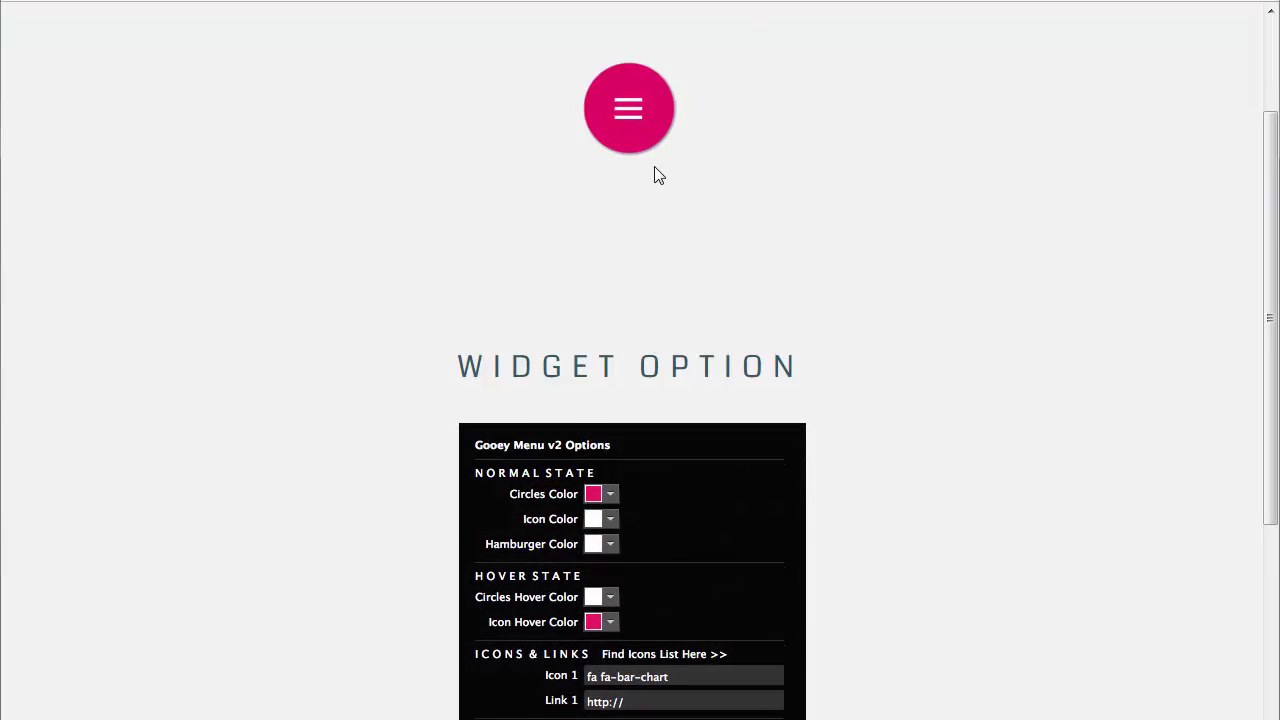
left_click(628, 108)
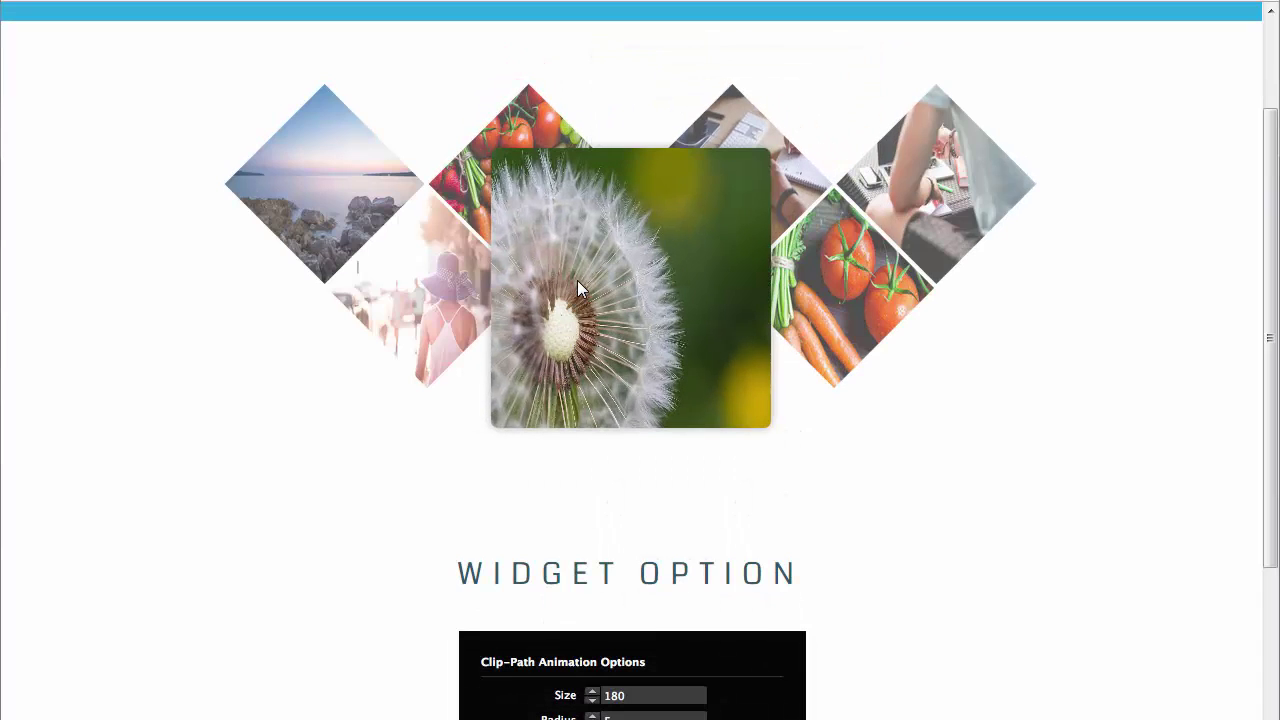
mouse_move(526, 130)
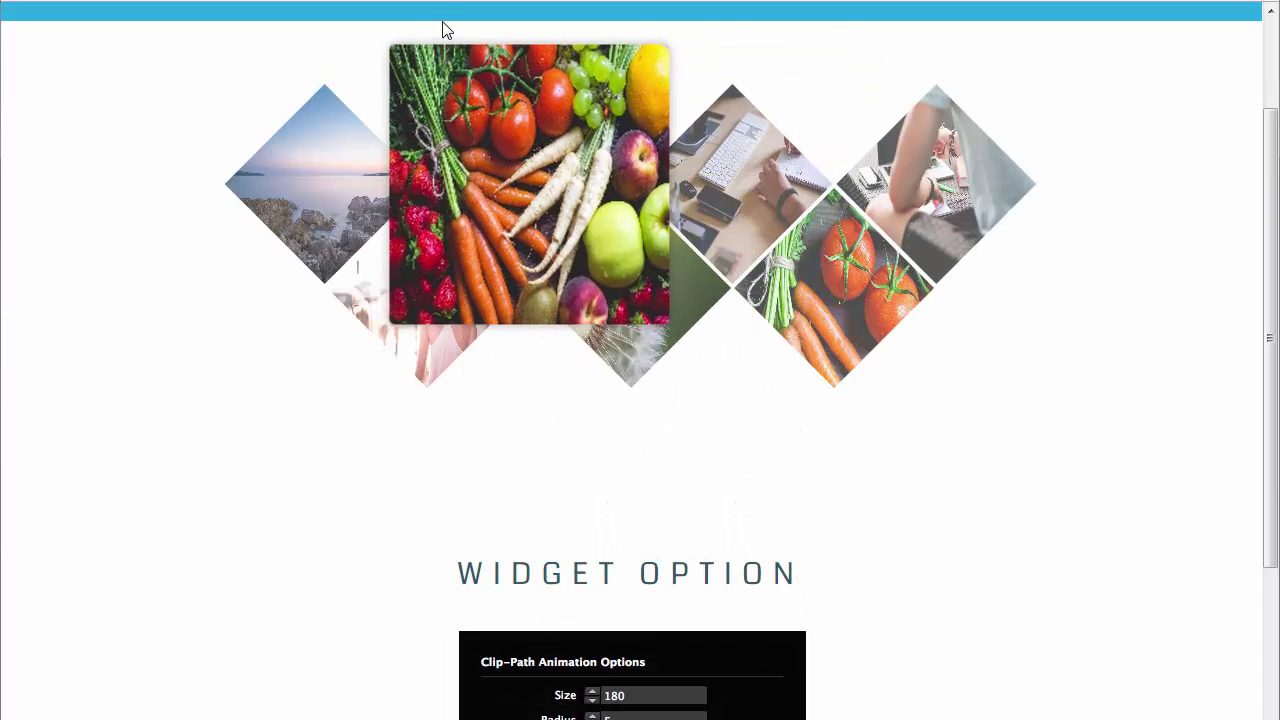
mouse_move(307, 203)
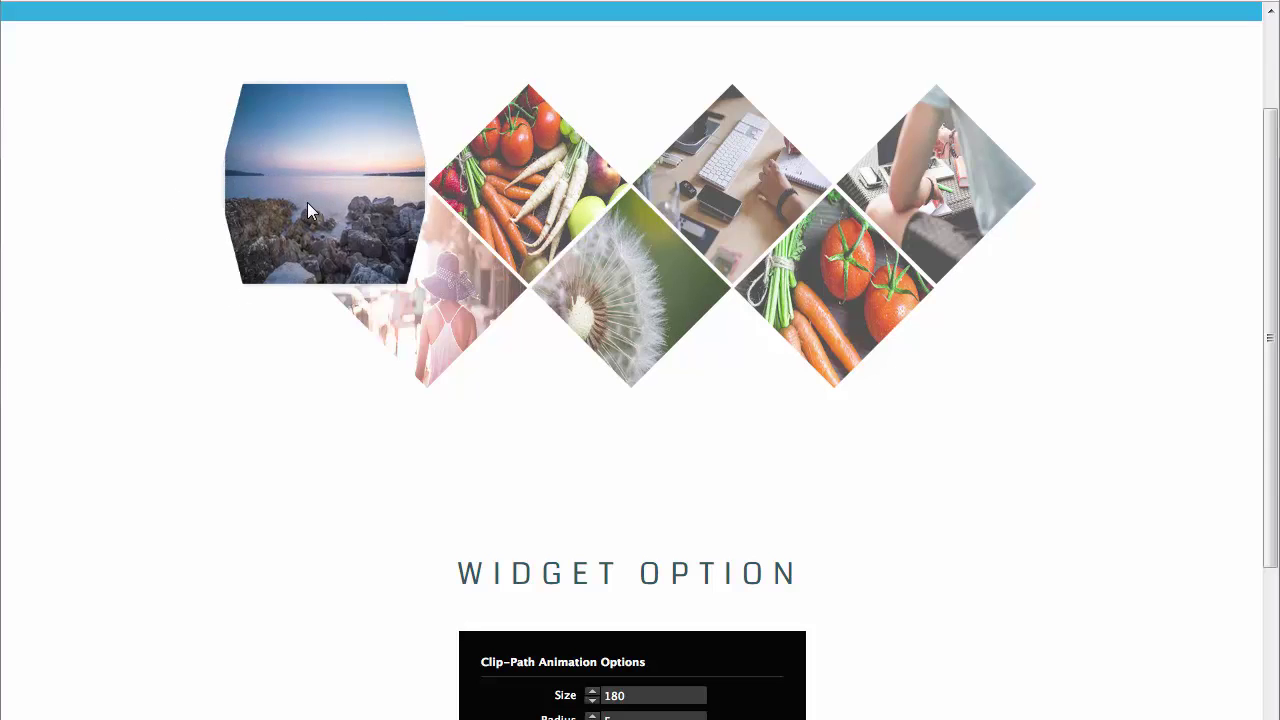